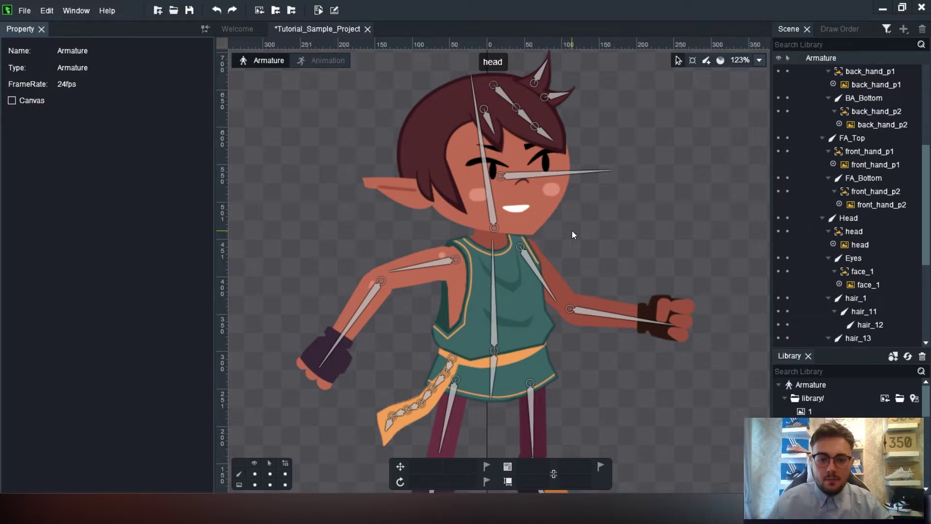
- Try rotating BA_Bottom to about -79° and BA_Top to about 142° with the Pose tool, and undo the rotations
scroll(572, 232, down, 2)
click(579, 275)
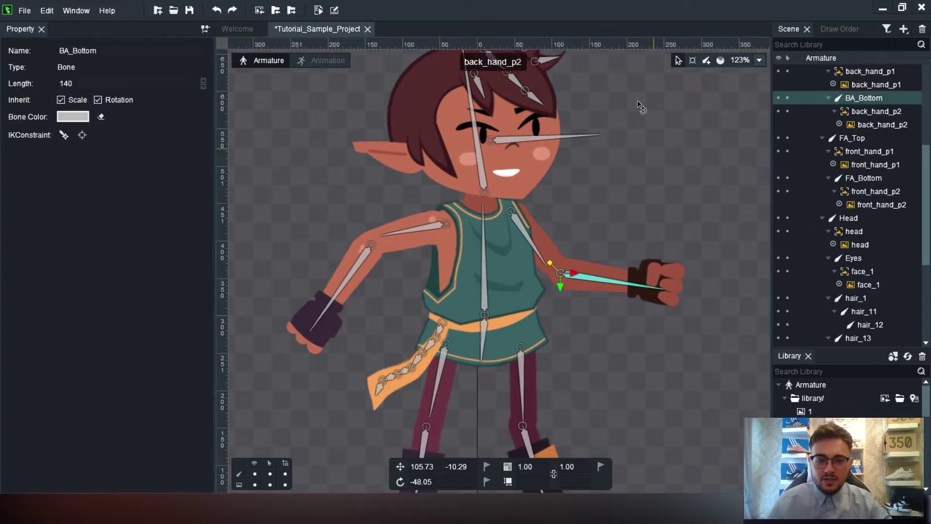
click(693, 61)
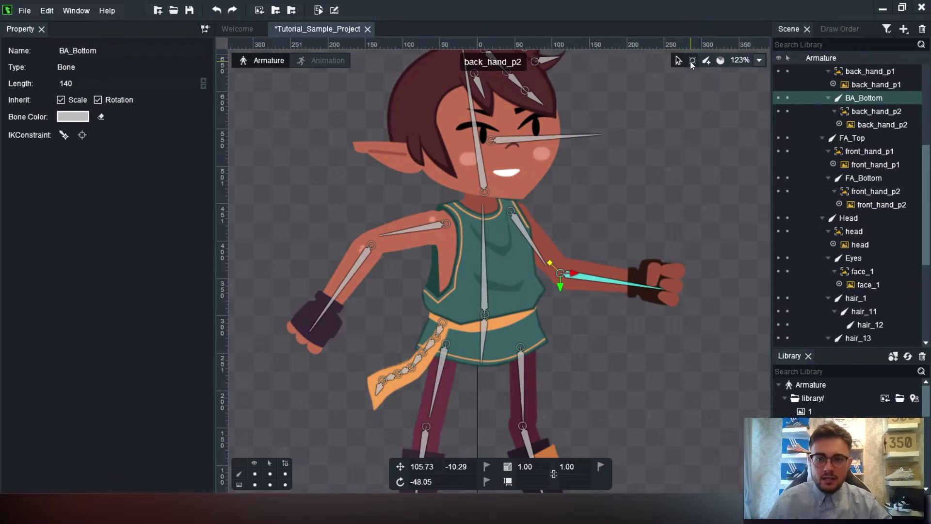
drag(663, 290, 657, 232)
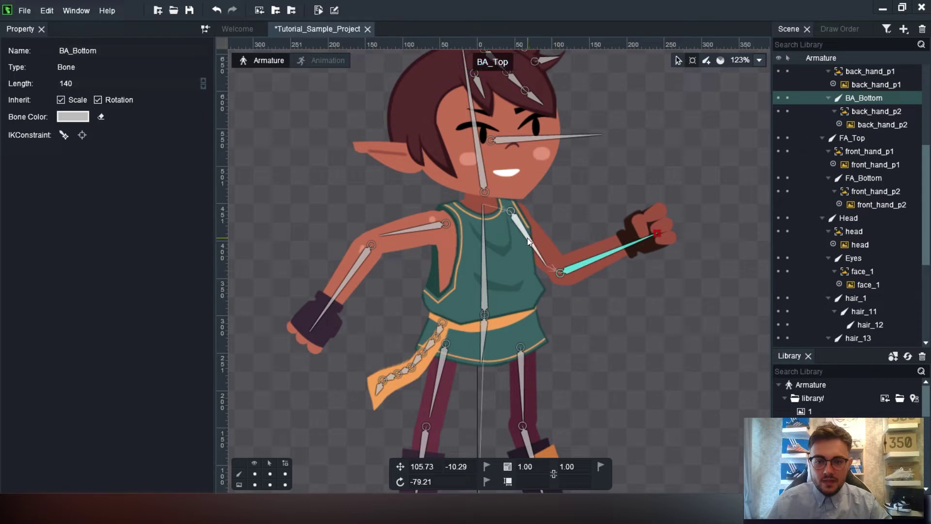
click(548, 263)
drag(547, 265, 569, 282)
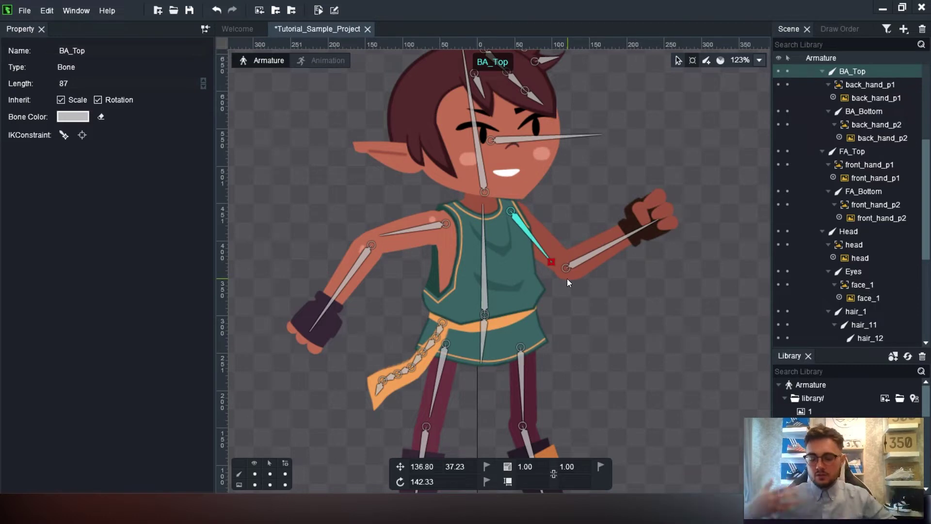
key(ctrl+z)
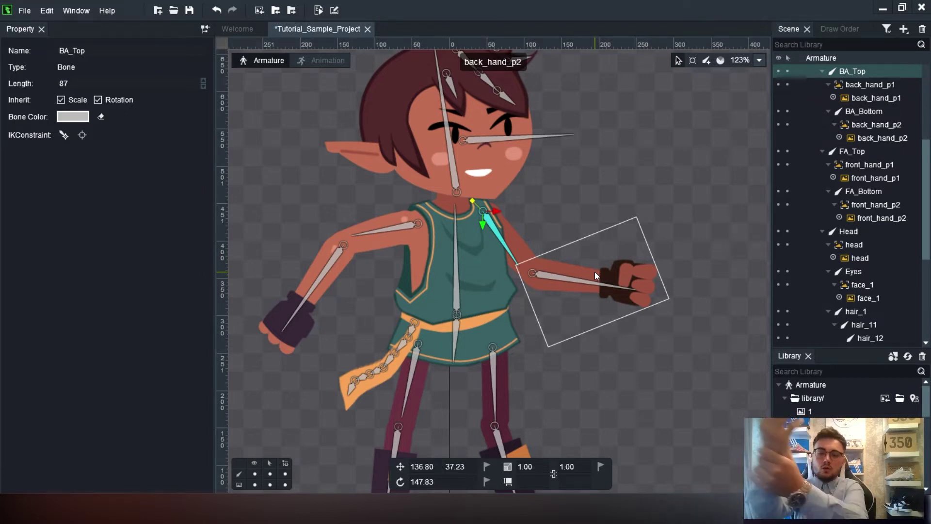
- Try raising the BA_Bottom forearm bone to about -86° with the Pose tool, undo it, and select BA_Top
click(566, 280)
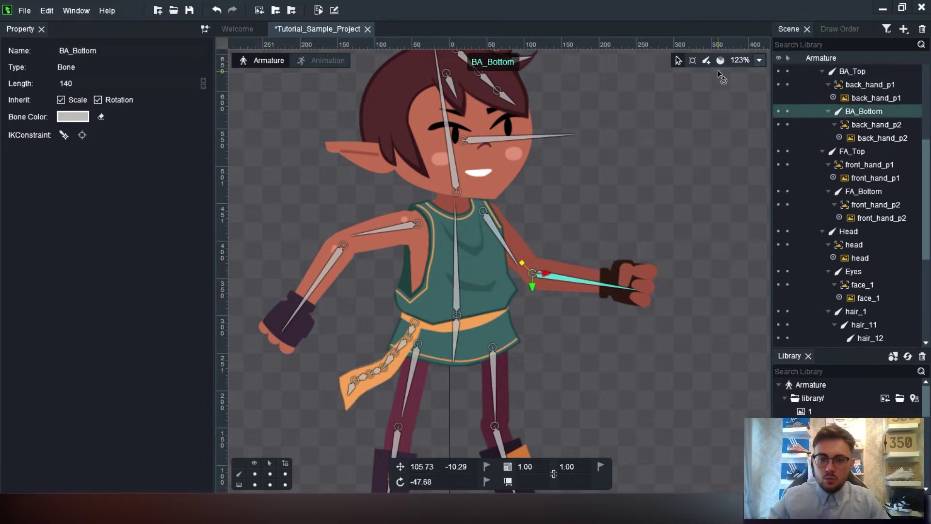
click(693, 59)
drag(637, 287, 582, 242)
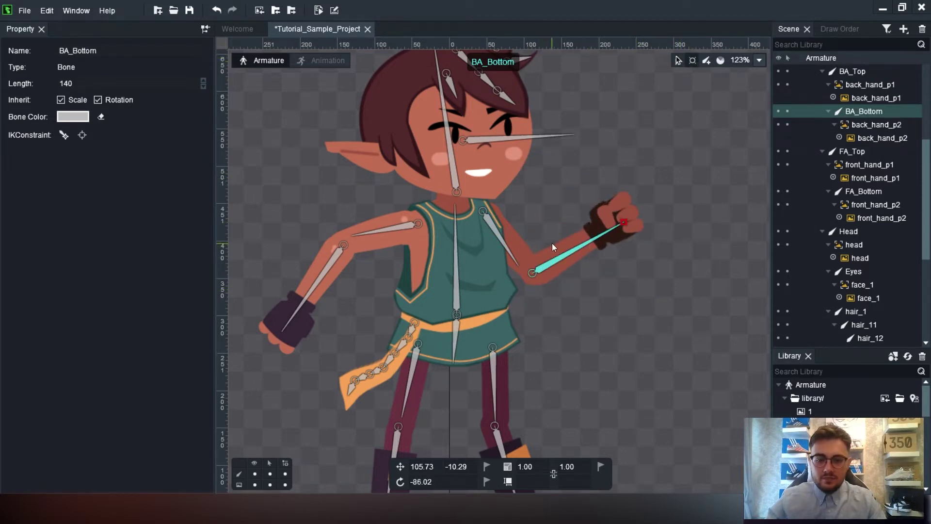
key(ctrl+z)
drag(586, 204, 561, 219)
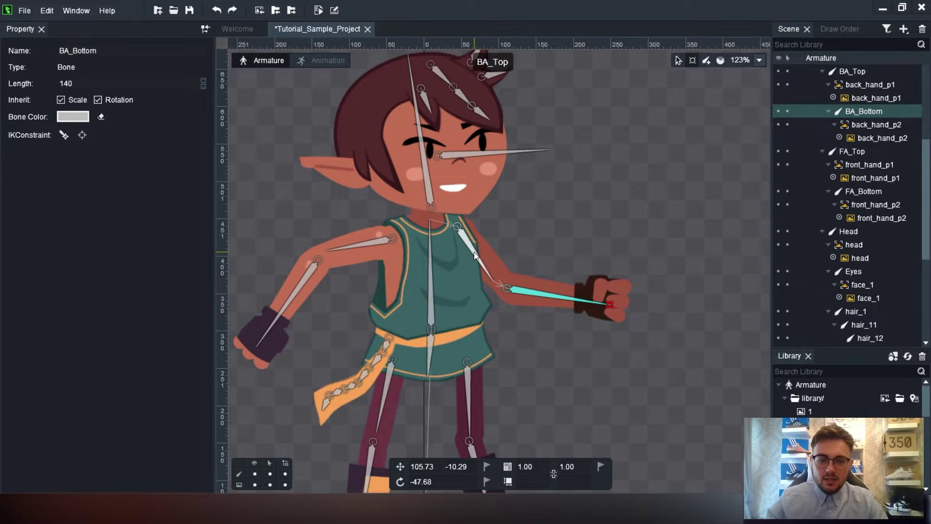
drag(465, 252, 531, 203)
click(522, 214)
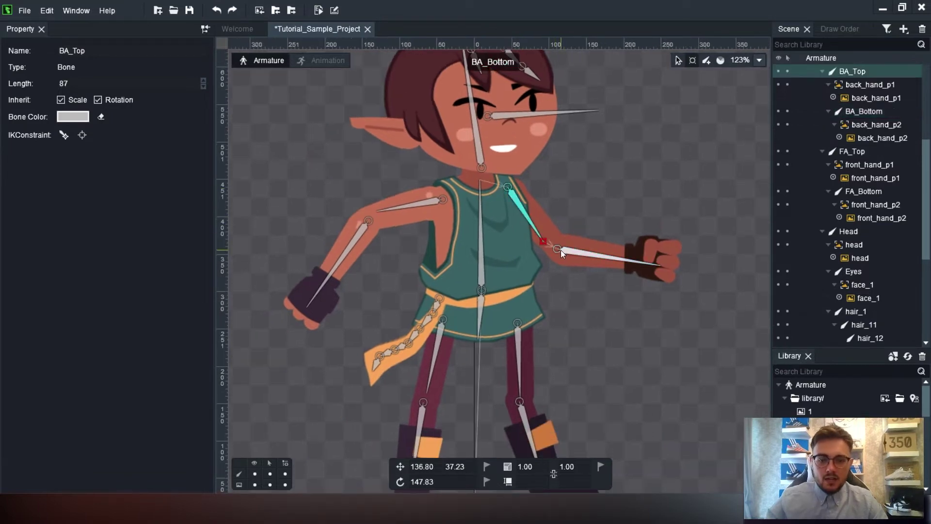
- Create an IK constraint by pick for the BA_Bottom bone, placing its target in the empty space beyond the fist
click(674, 62)
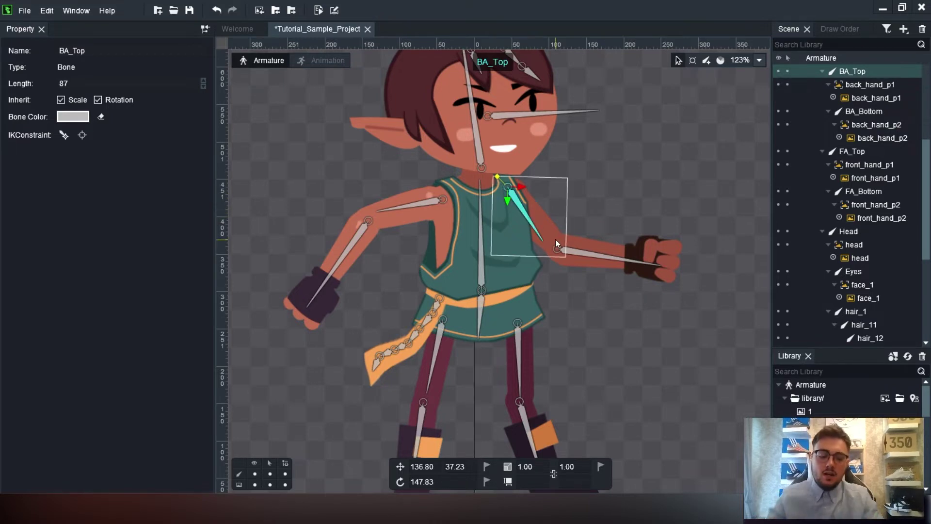
click(600, 258)
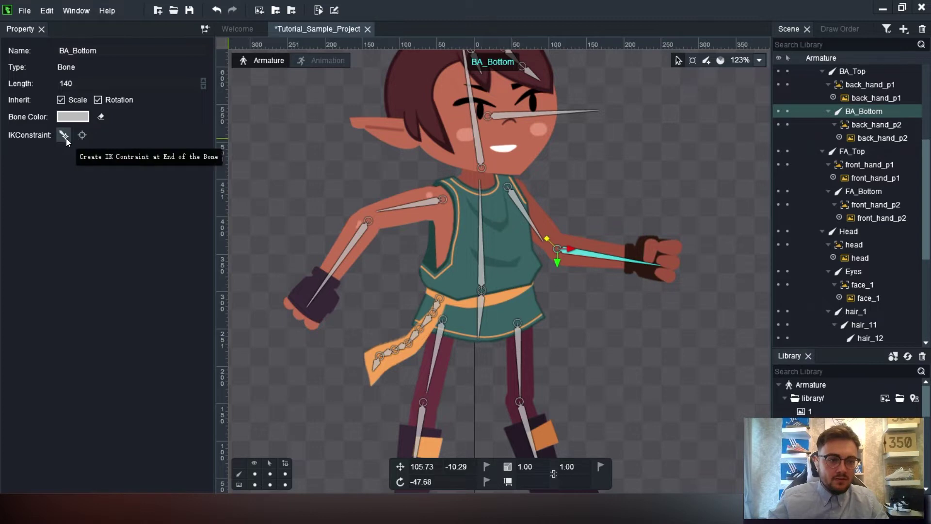
click(81, 136)
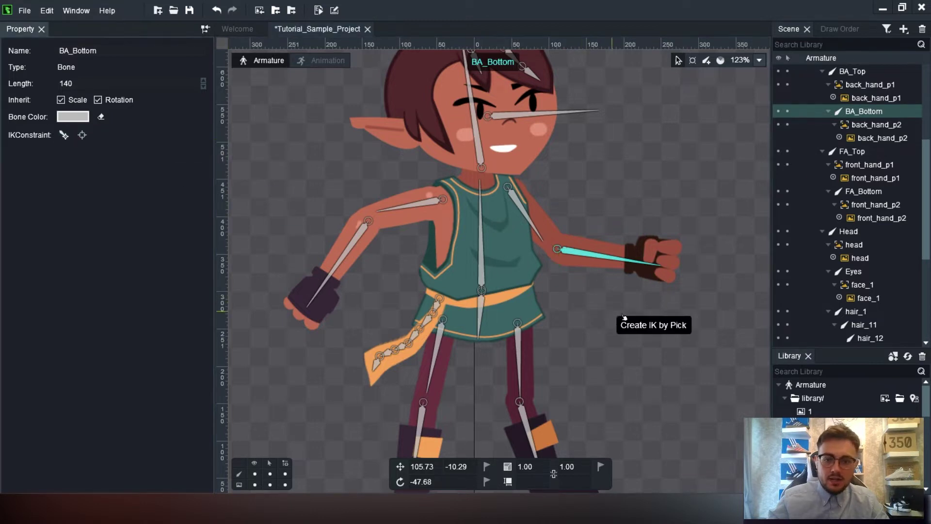
drag(645, 314, 476, 300)
click(585, 208)
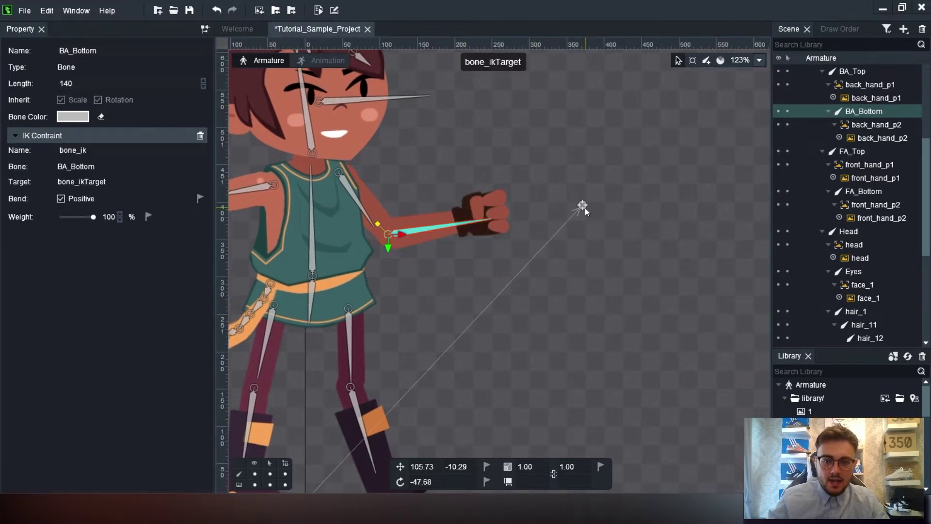
- Move the new IK target around in front of the fist to test how the forearm follows it
mouse_move(584, 206)
mouse_down()
mouse_move(548, 240)
mouse_move(617, 92)
mouse_move(566, 245)
mouse_move(563, 208)
mouse_move(570, 217)
mouse_up()
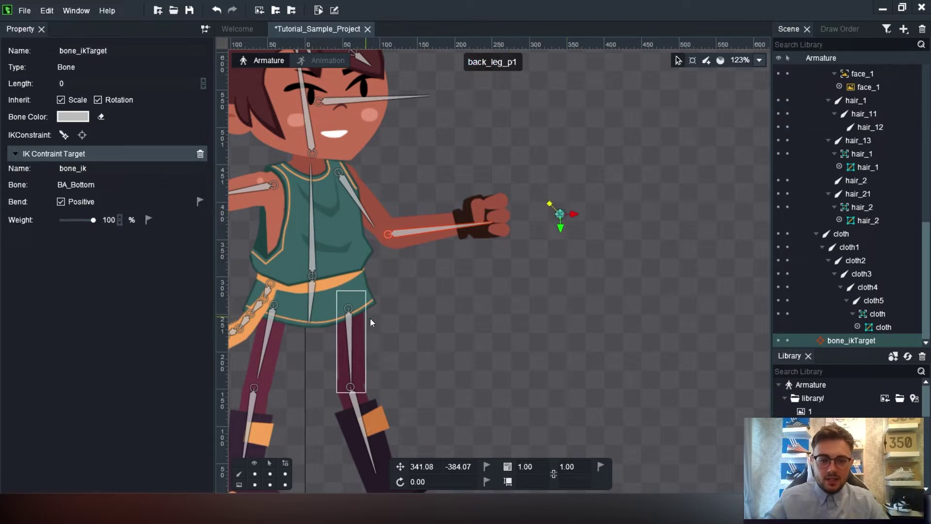
drag(236, 331, 376, 316)
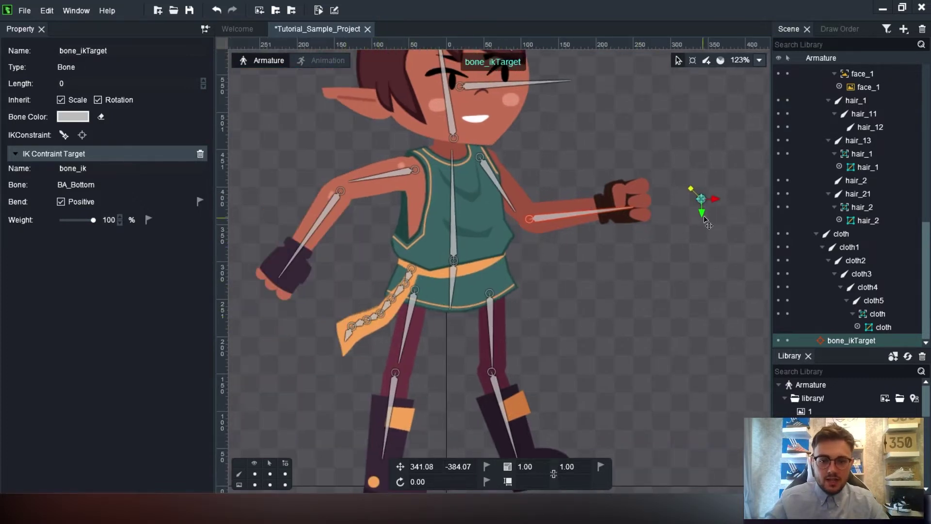
drag(701, 199, 676, 175)
mouse_move(741, 231)
mouse_down()
mouse_move(757, 229)
mouse_move(746, 176)
mouse_move(747, 187)
mouse_move(732, 179)
mouse_move(747, 233)
mouse_up()
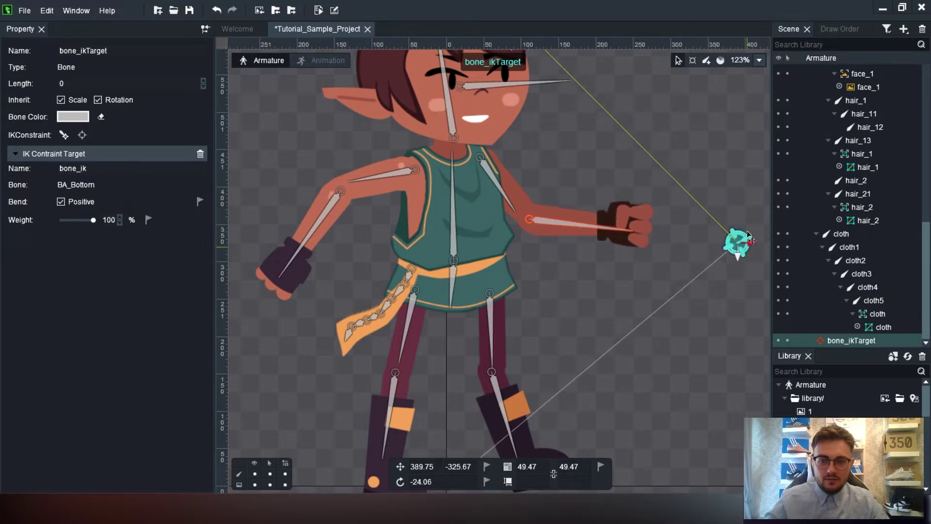
- Undo the IK target's transforms and its creation until BA_Bottom has no IK constraint
key(ctrl+z)
key(ctrl+z)
key(ctrl+z)
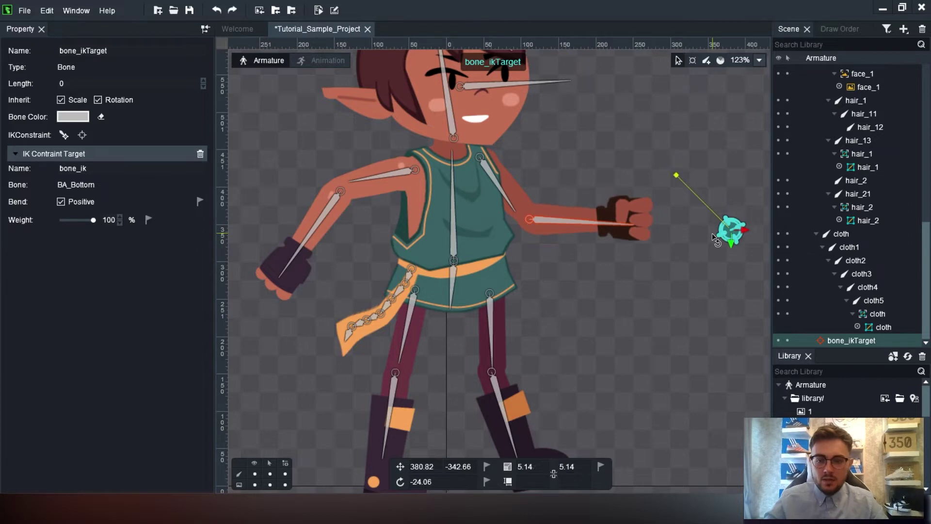
key(ctrl+z)
key(ctrl+z)
key(ctrl+z)
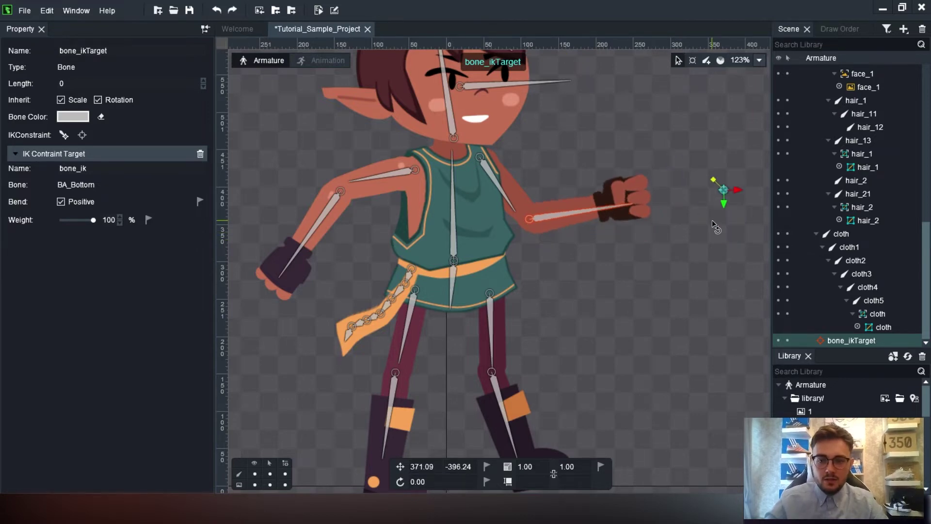
key(ctrl+z)
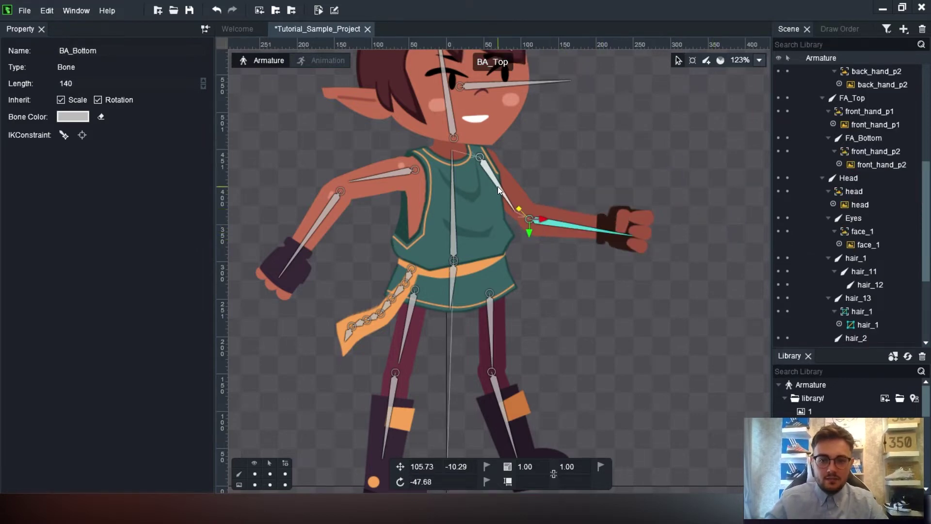
- Try an IK constraint at the end of the BA_Bottom bone alone, move its target slightly, and undo both
click(498, 186)
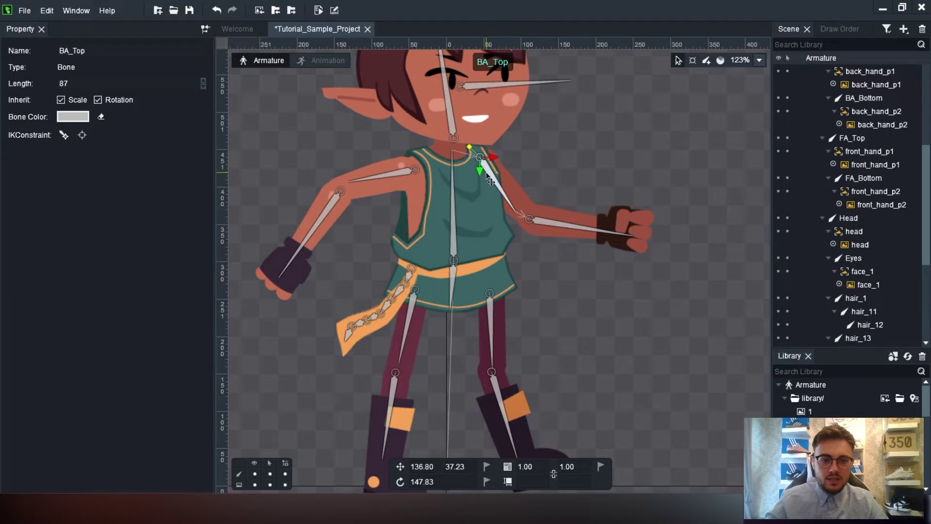
click(556, 224)
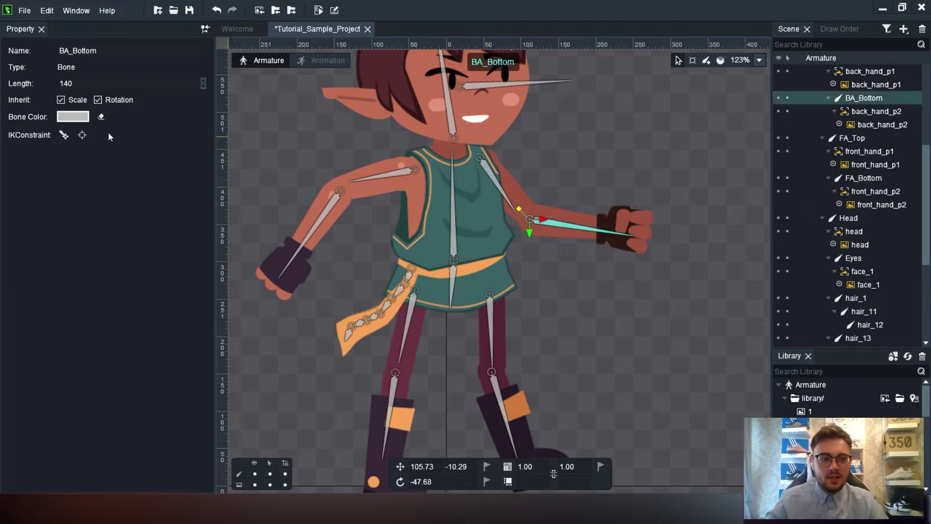
click(65, 135)
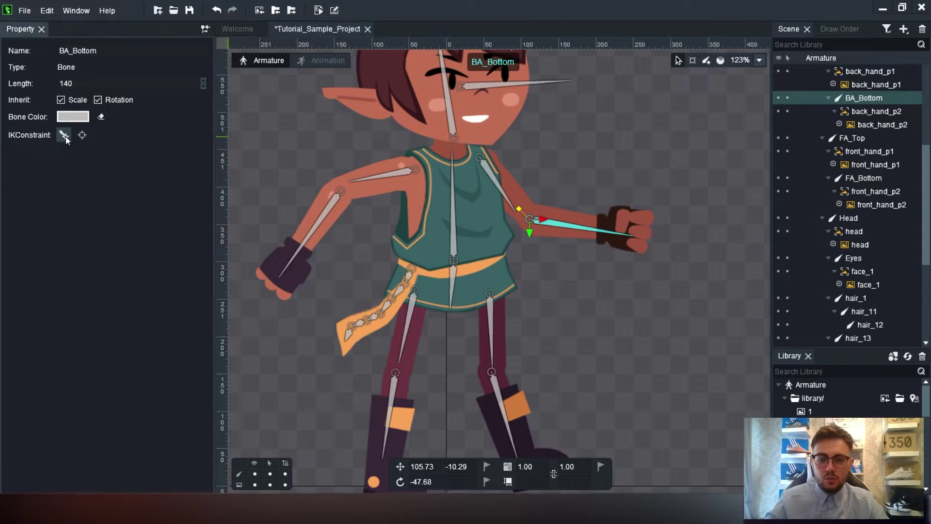
click(637, 234)
mouse_move(633, 248)
mouse_down()
mouse_move(634, 212)
mouse_move(633, 251)
mouse_up()
key(ctrl+z)
key(ctrl+z)
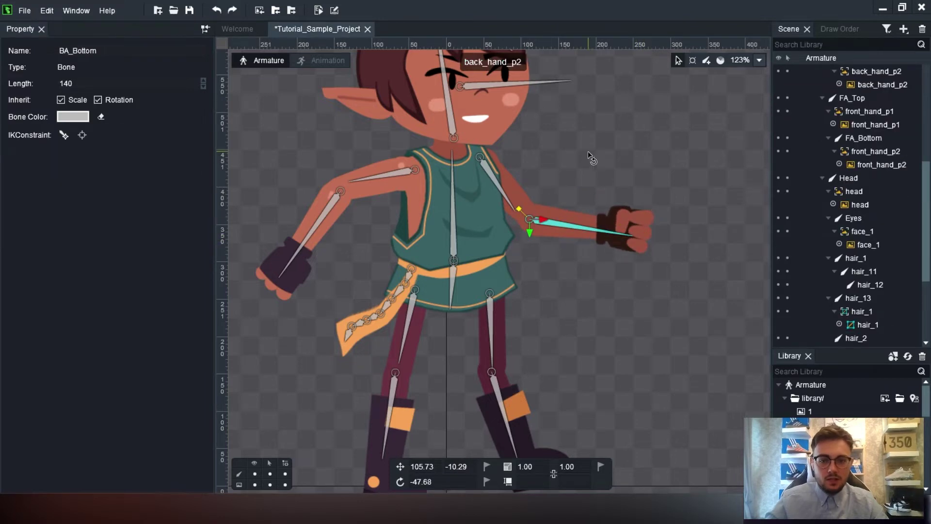
- Select BA_Top and BA_Bottom together and create an IK constraint at the end of the bone
click(496, 176)
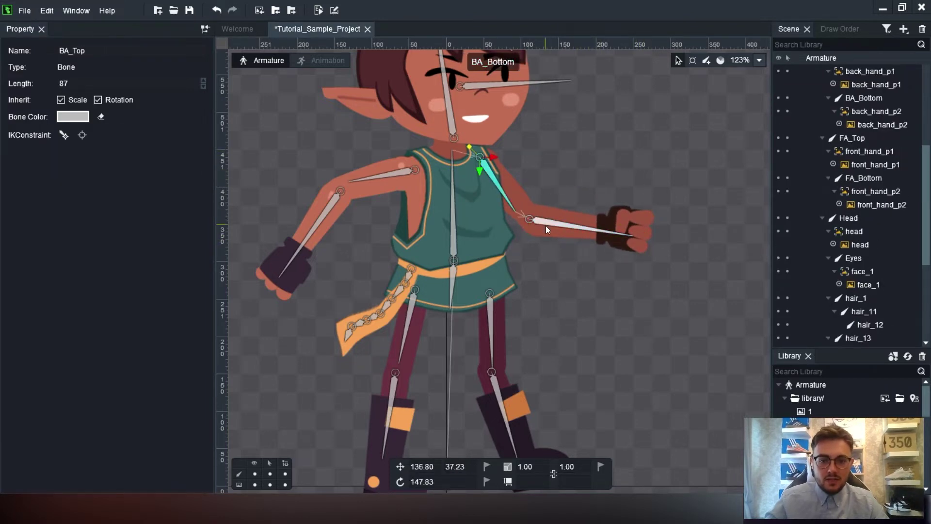
click(545, 220)
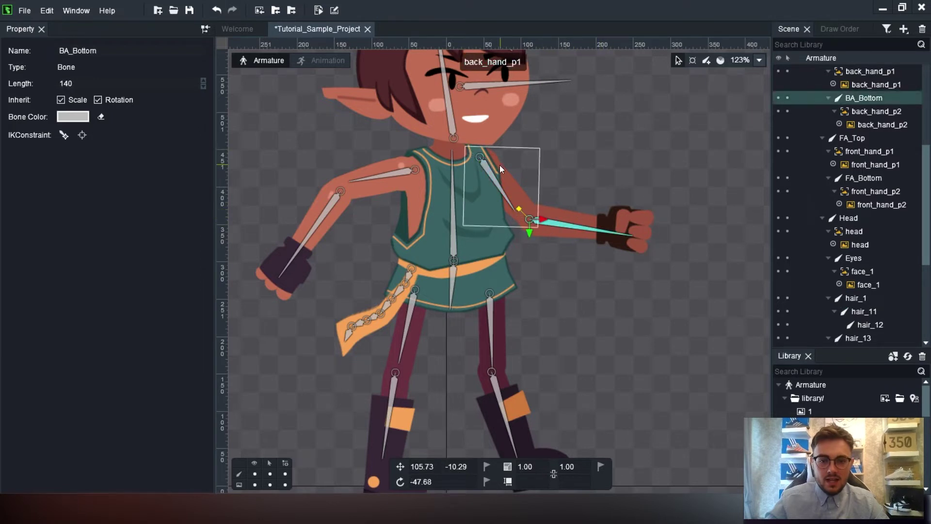
click(496, 183)
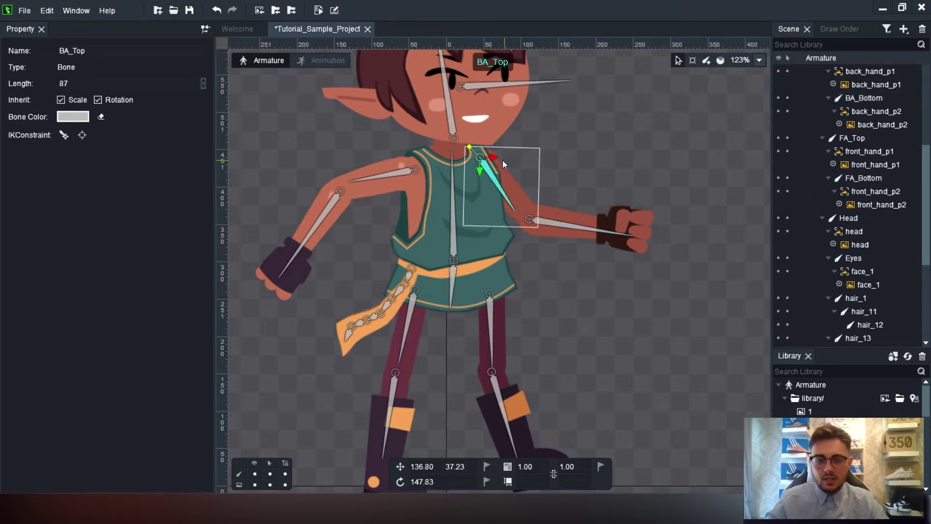
shift+click(542, 222)
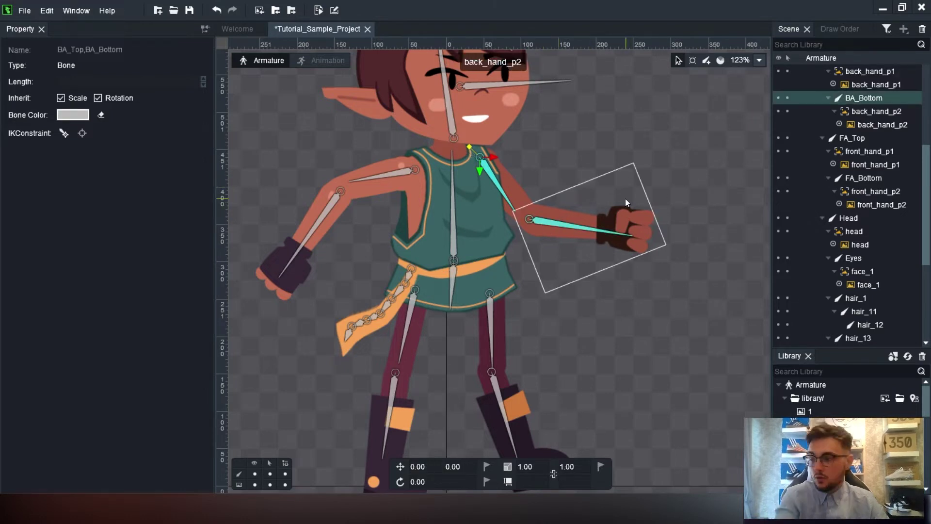
click(64, 134)
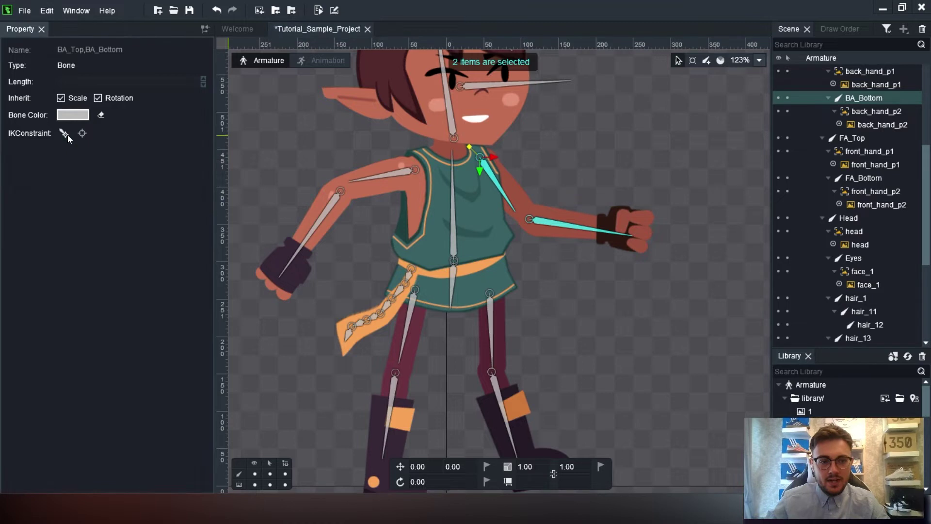
- Move the IK target at the fist up and down to test how both back-arm bones bend
click(635, 236)
drag(640, 237, 579, 198)
drag(573, 237, 649, 85)
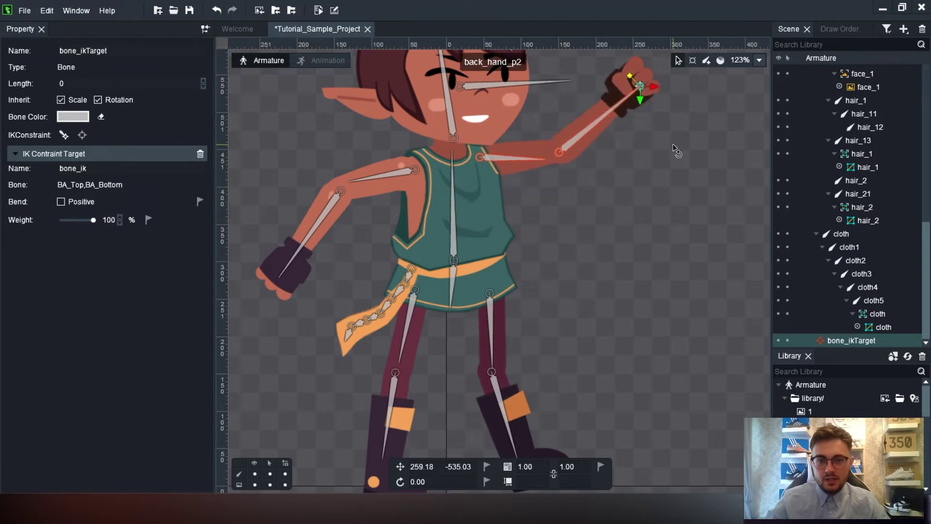
drag(673, 147, 615, 234)
drag(582, 172, 605, 249)
- Undo the target moves and the two-bone IK constraint on the back arm
key(ctrl+z)
key(ctrl+z)
key(ctrl+z)
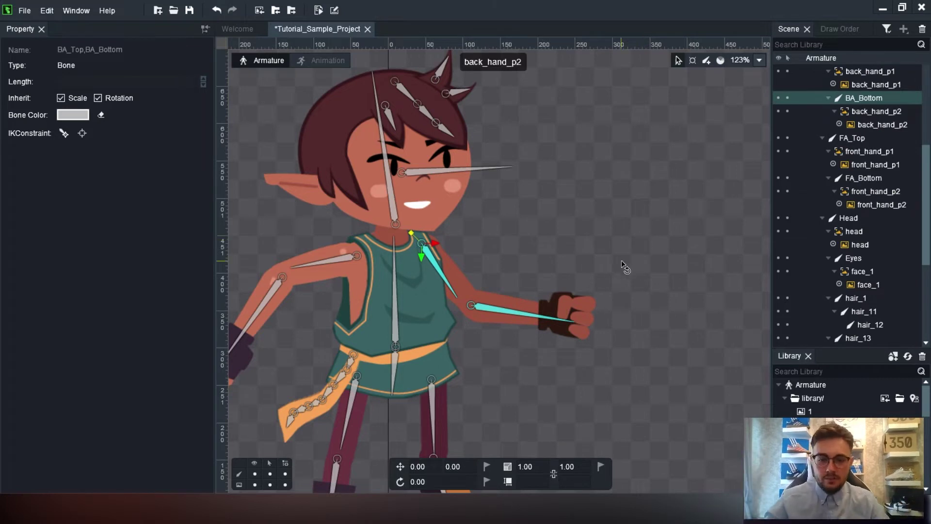
- Reselect both back-arm bones, BA_Bottom and BA_Top, and create an end-of-bone IK constraint for them again
click(485, 308)
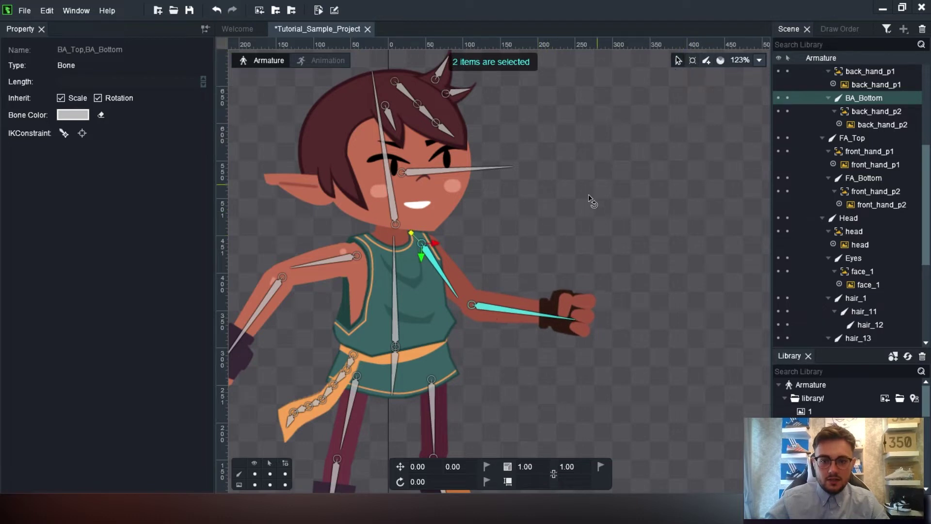
click(493, 309)
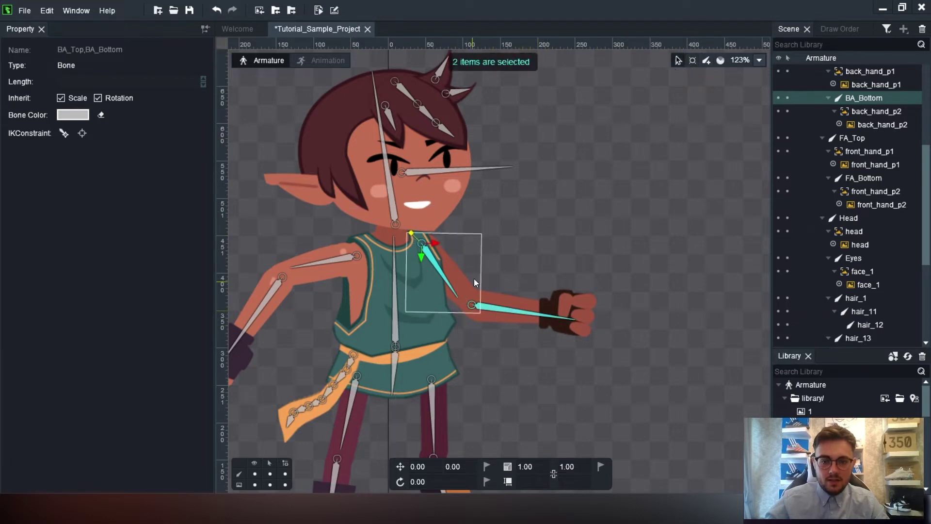
ctrl+click(441, 273)
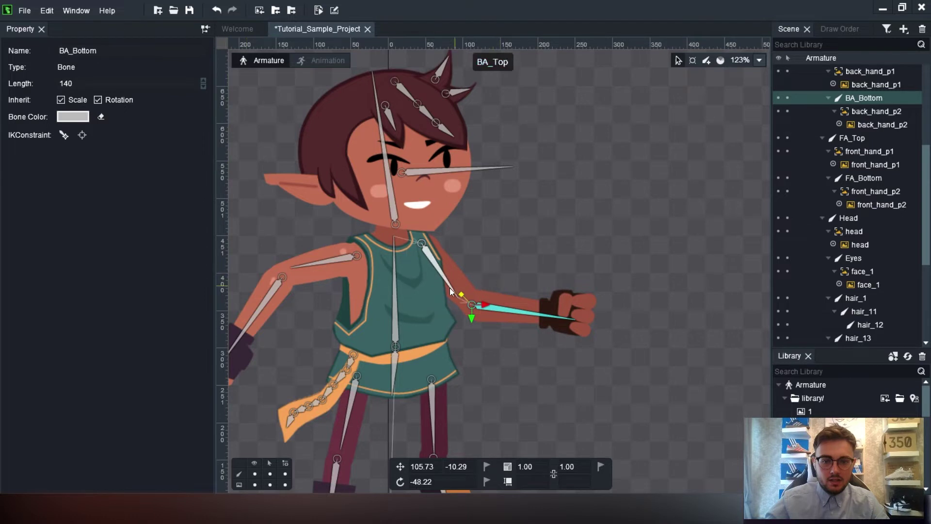
shift+click(435, 267)
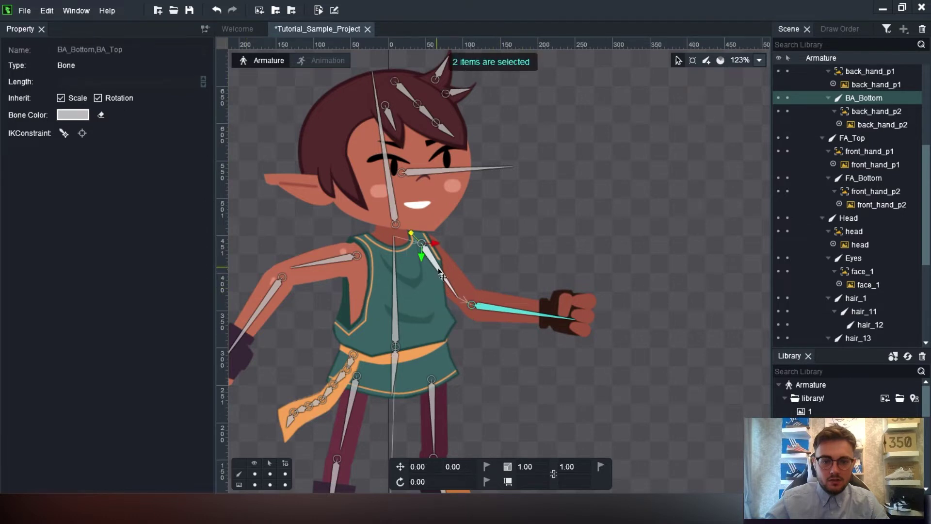
click(63, 133)
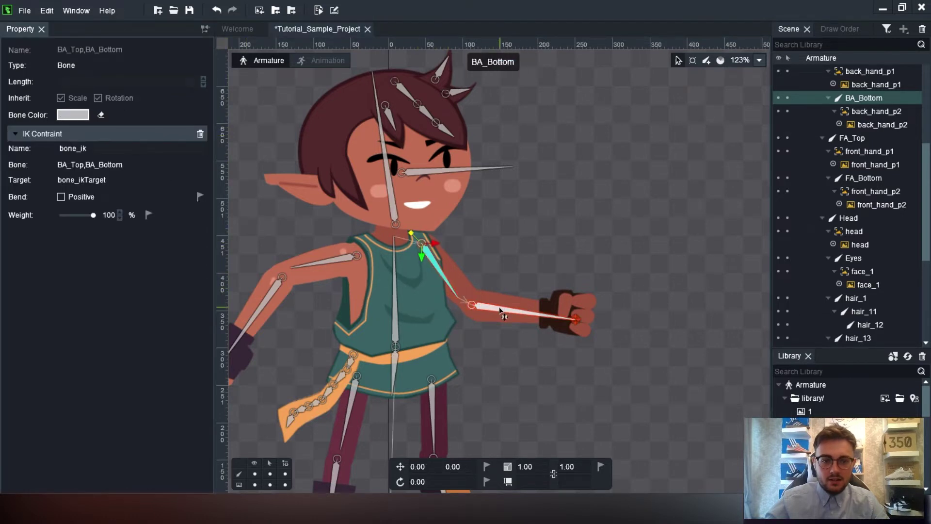
- Test the two-bone IK by raising its target above the shoulder, and undo the move and the constraint
drag(577, 318, 616, 138)
key(ctrl+z)
key(ctrl+z)
key(ctrl+z)
scroll(594, 289, down, 2)
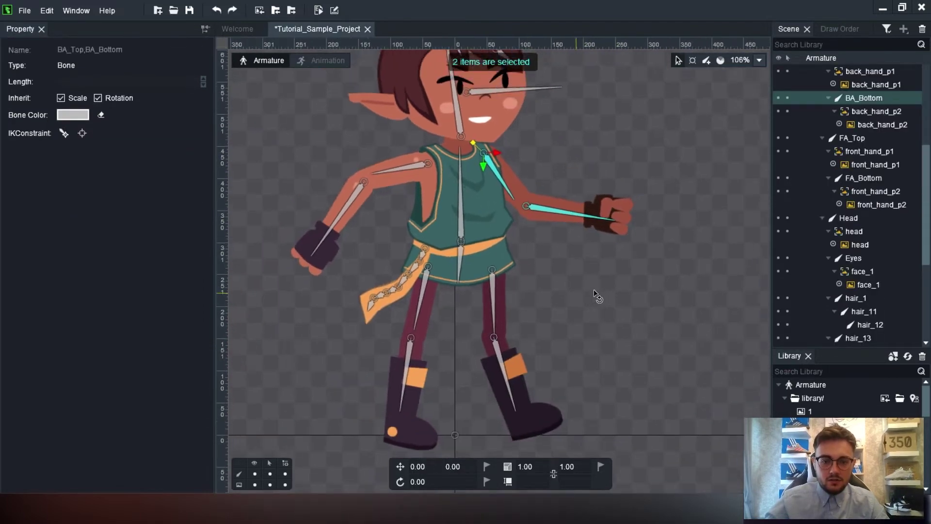
- Remove BA_Bottom from the bone selection, leaving only BA_Top selected
drag(594, 290, 579, 318)
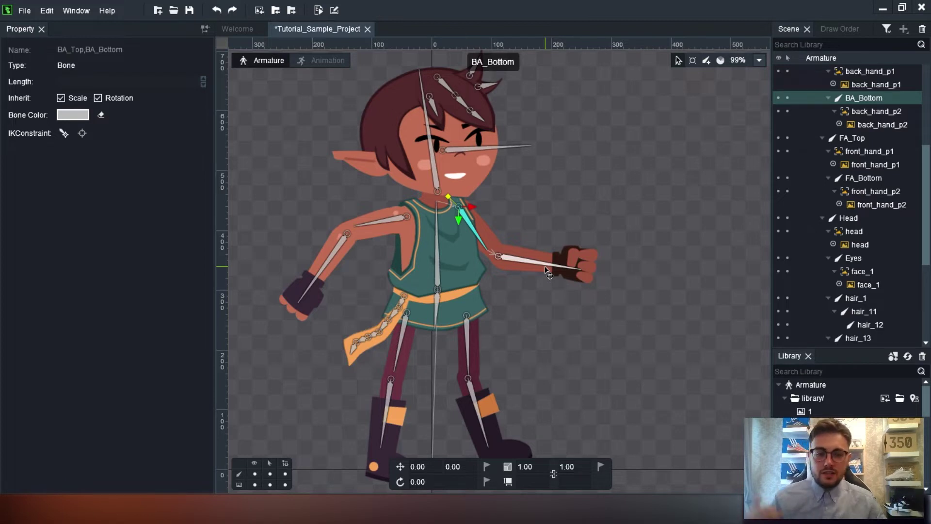
scroll(547, 272, up, 2)
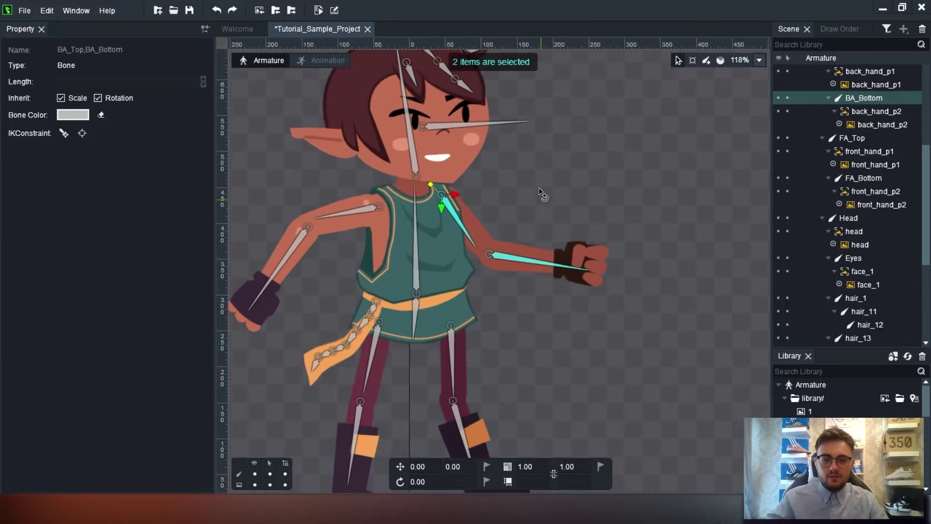
drag(596, 186, 552, 174)
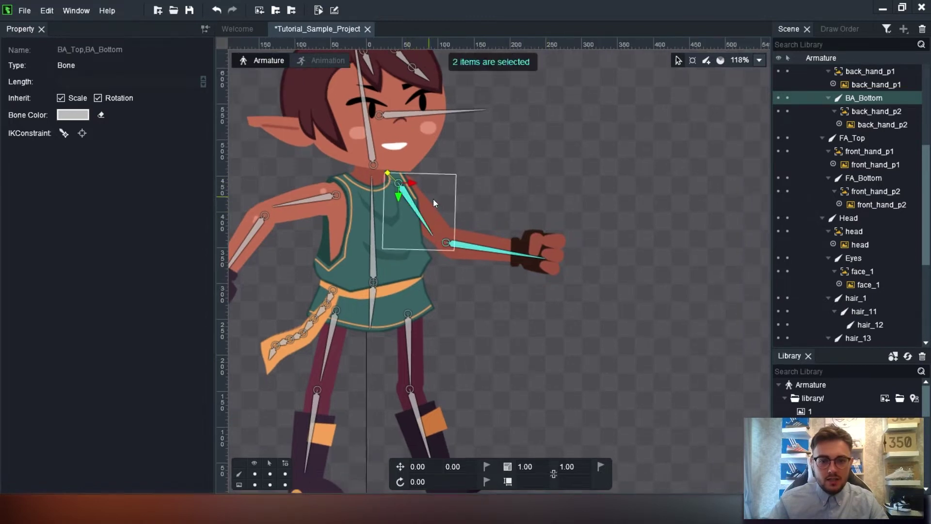
click(463, 246)
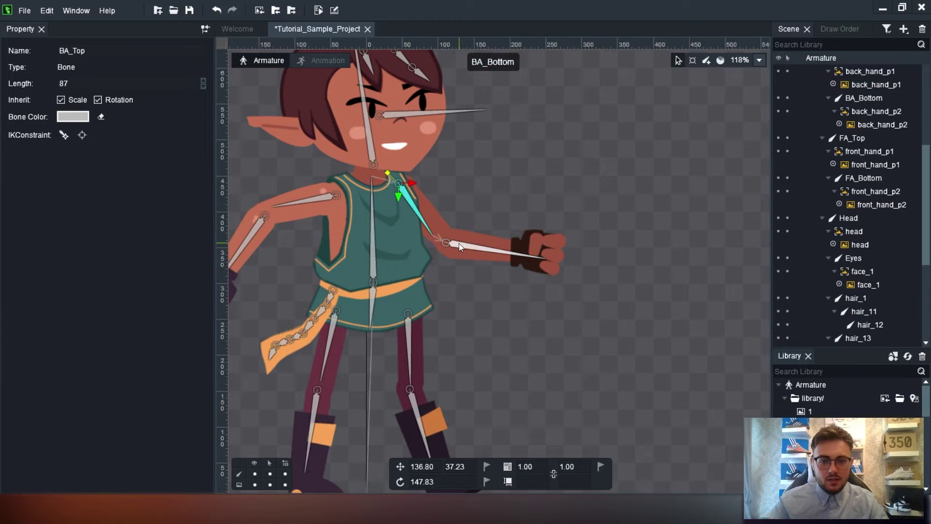
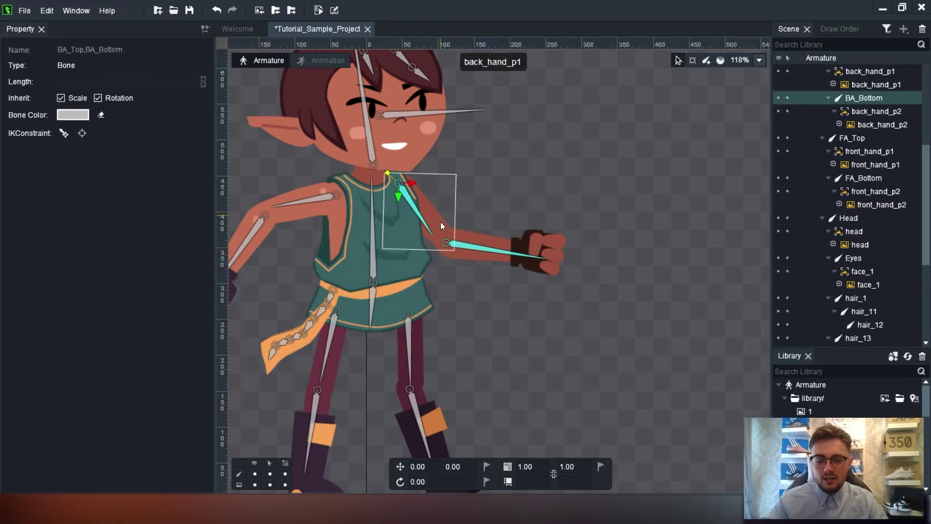
- Create an end-of-bone IK constraint for BA_Top and BA_Bottom, and raise its target to about (251, -408)
click(65, 133)
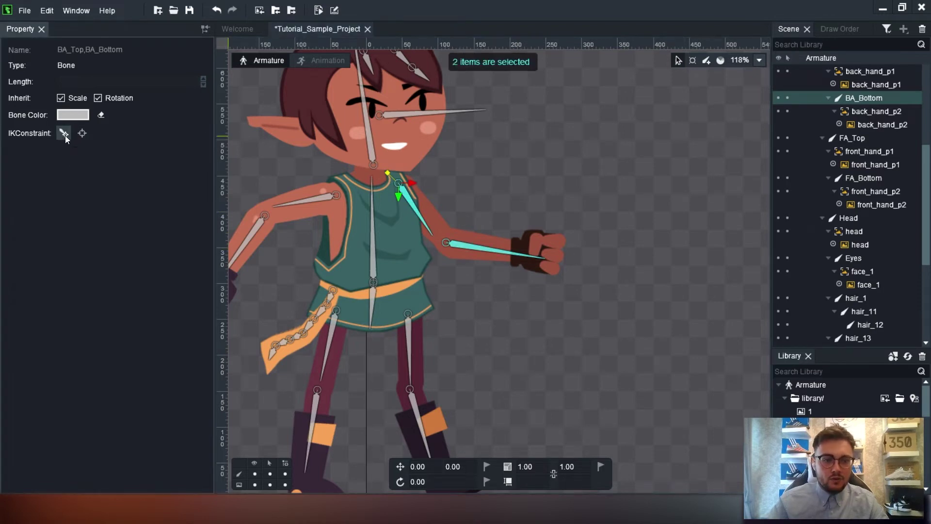
drag(547, 262, 547, 207)
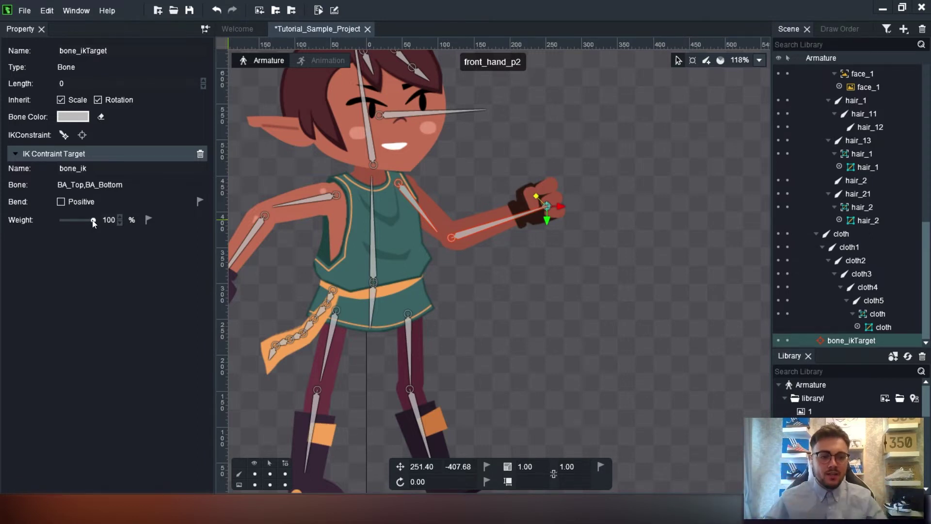
- Test the back-arm IK constraint at 33% weight by moving its target around the hand, and return the weight to 100%
drag(93, 222, 71, 225)
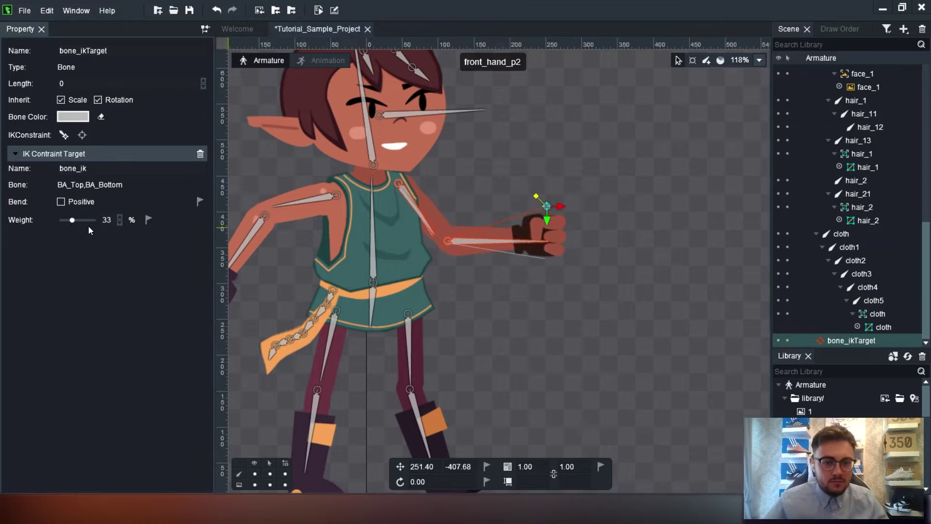
drag(543, 209, 587, 143)
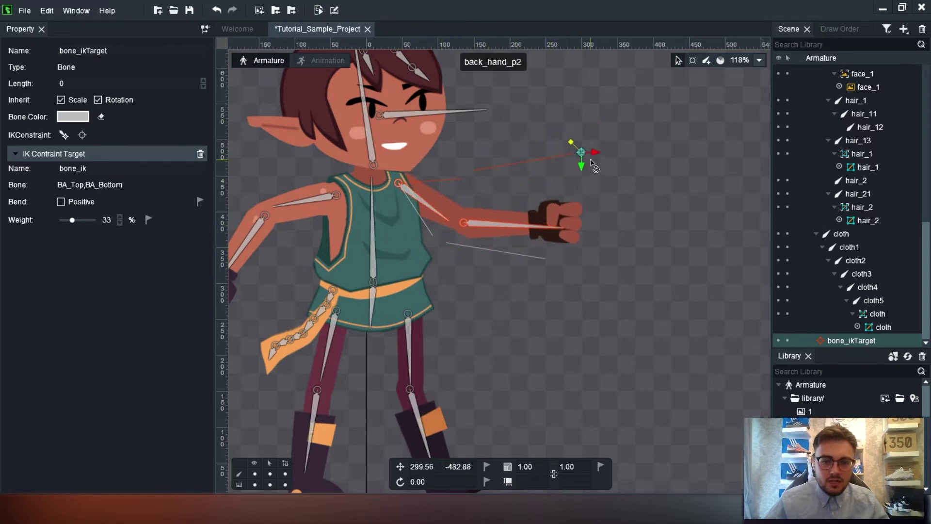
scroll(472, 171, up, 4)
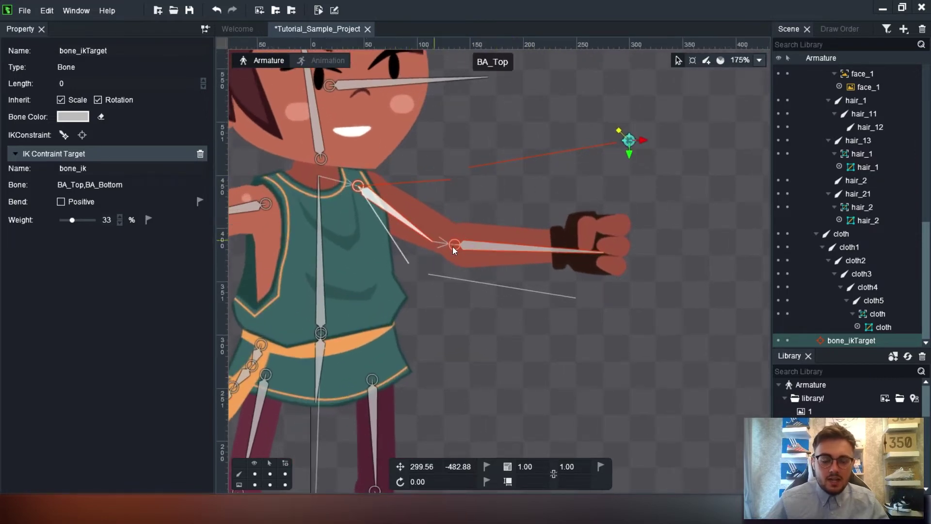
drag(629, 141, 572, 221)
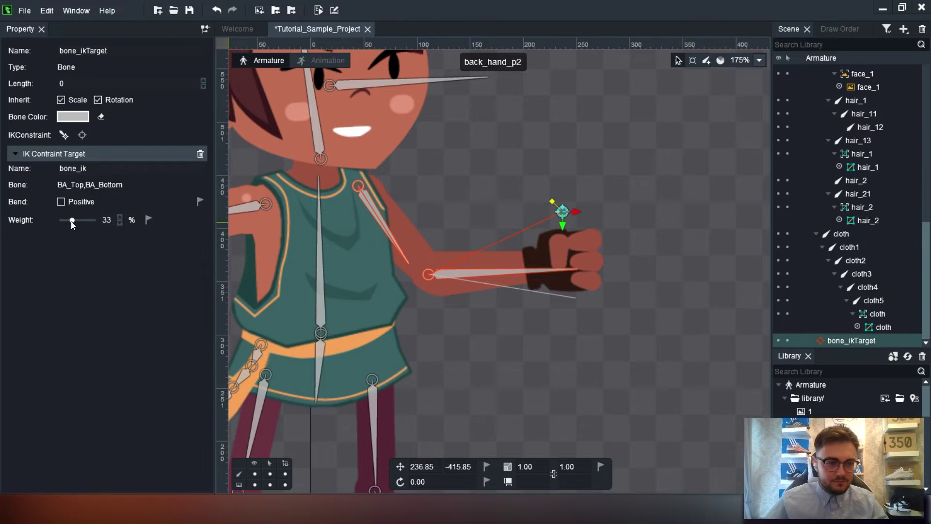
drag(72, 220, 116, 222)
drag(570, 221, 542, 201)
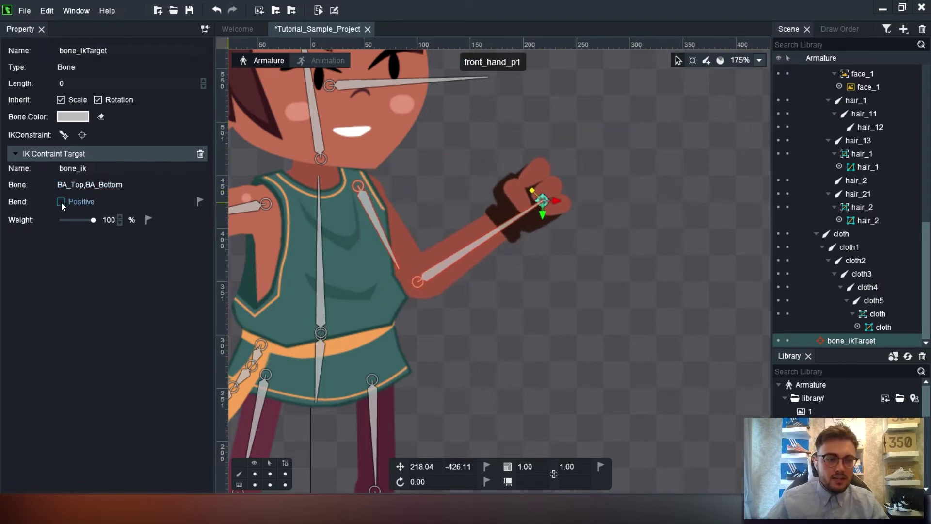
- Try the Positive bend on the back-arm IK, move the target to about (253, -413), and turn Positive bend off
click(61, 201)
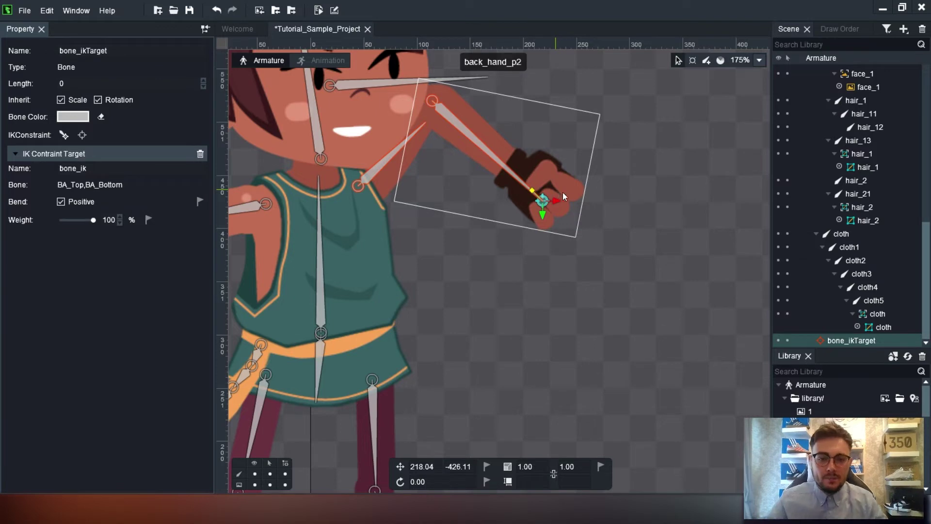
drag(543, 200, 588, 237)
click(61, 201)
- Draw an upward chain of eight connected bones beside the character, parented to the Upperbody bone
scroll(598, 276, down, 2)
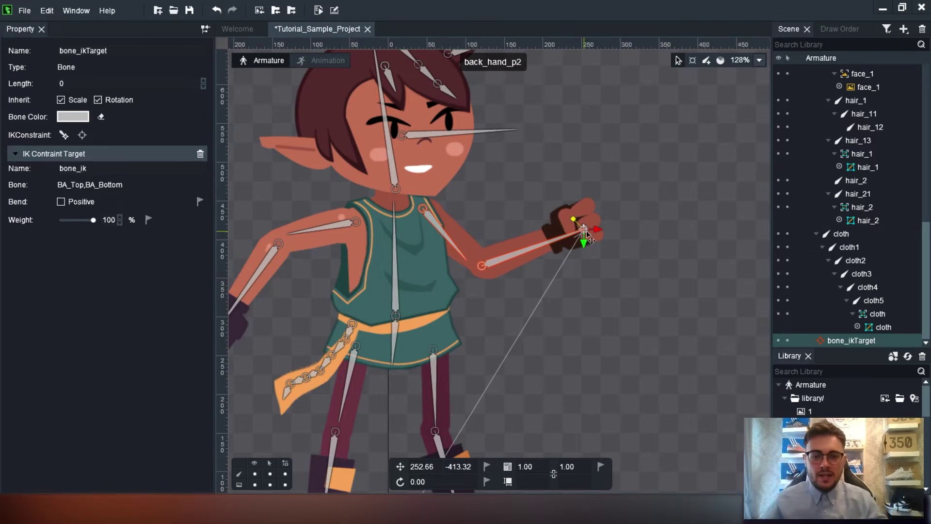
drag(608, 276, 477, 287)
scroll(476, 287, down, 3)
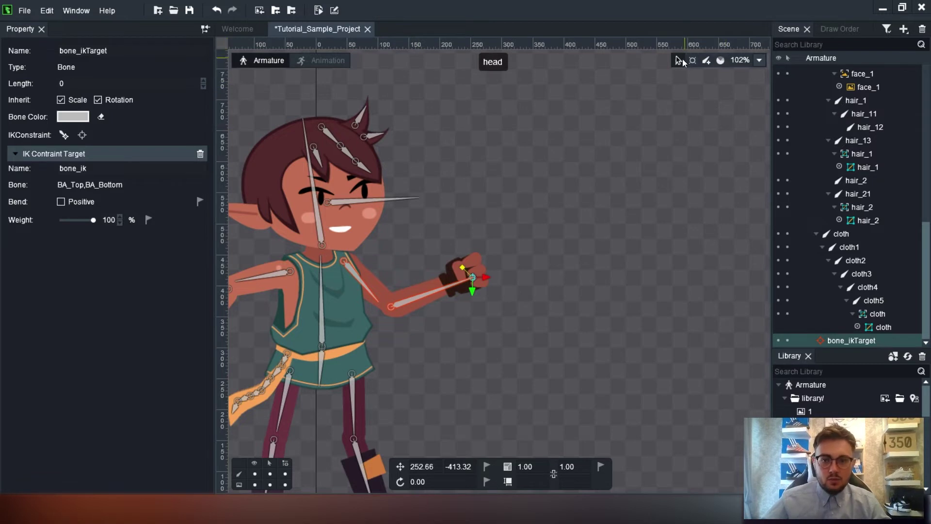
click(324, 336)
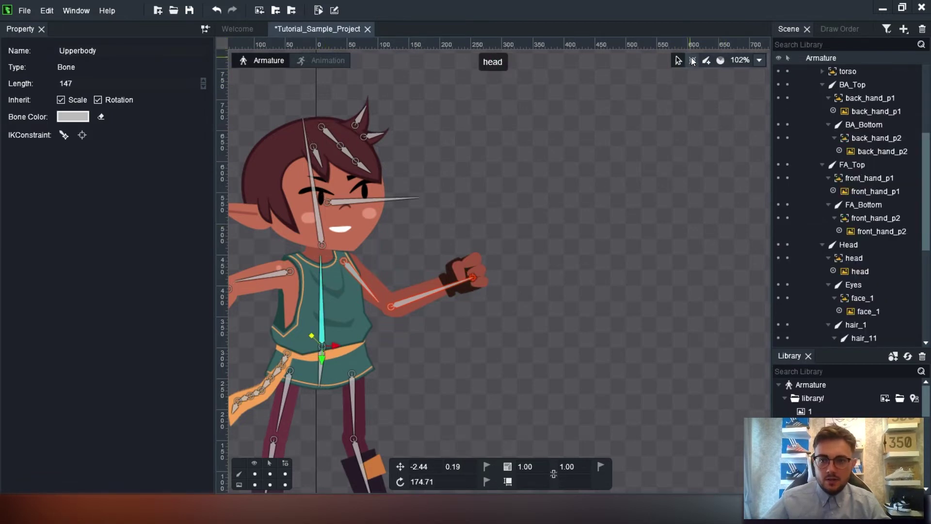
click(707, 61)
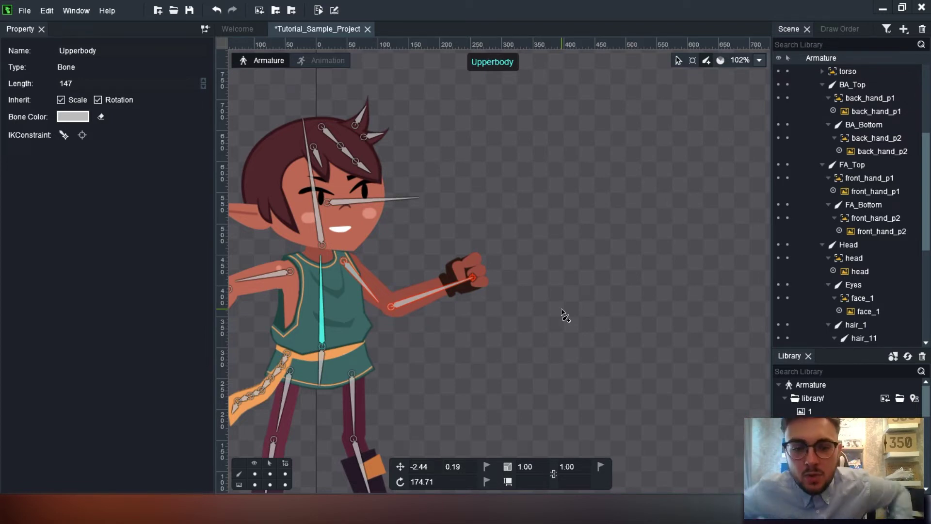
drag(592, 375, 585, 266)
drag(584, 266, 576, 215)
drag(575, 215, 566, 69)
drag(596, 99, 566, 165)
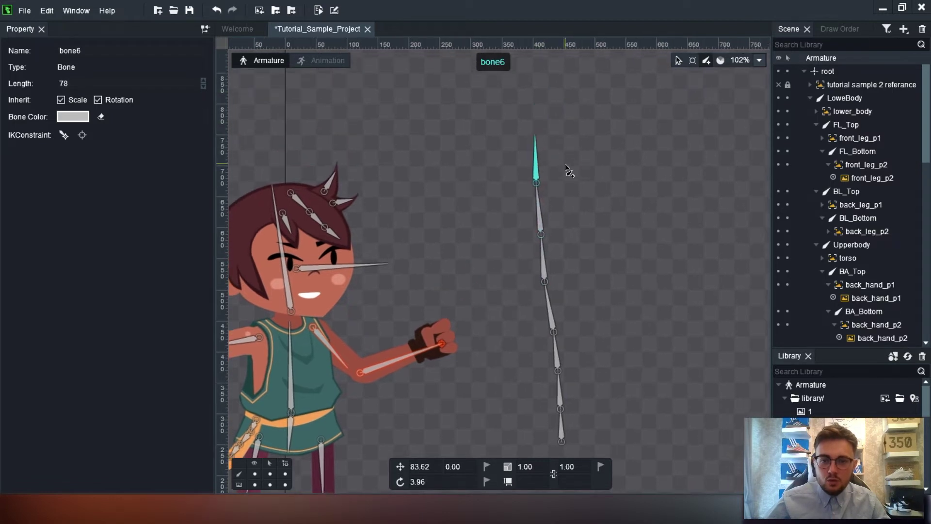
drag(535, 137, 534, 136)
drag(534, 136, 533, 87)
drag(552, 214, 525, 129)
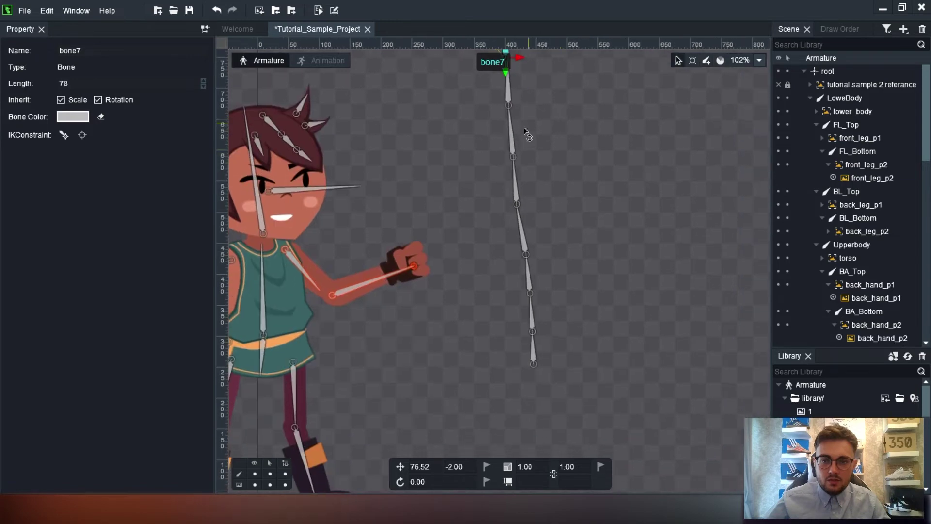
- Rotate bone5 so the upper part of the new chain bends away from the character
click(513, 138)
drag(551, 71, 542, 169)
drag(491, 194, 485, 163)
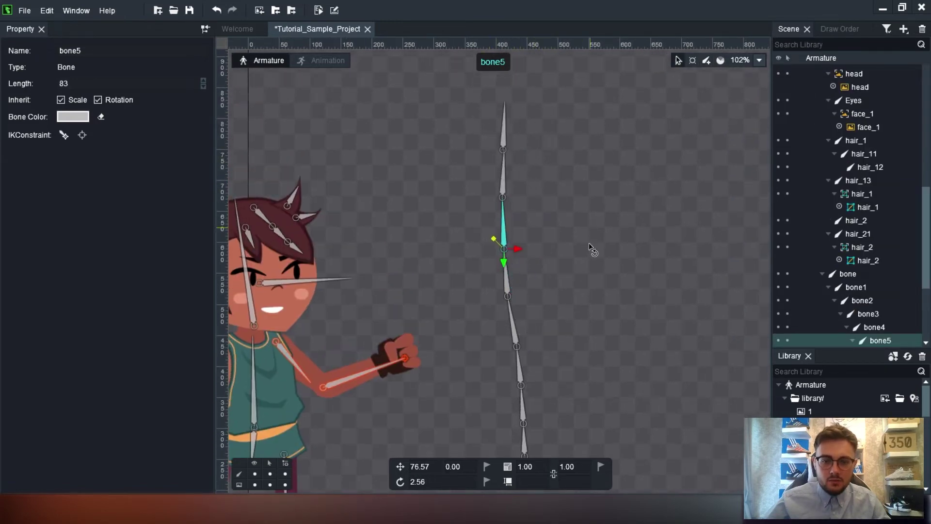
scroll(592, 249, down, 2)
drag(578, 456, 507, 394)
- Select the chain bones from bone to bone3, removing and re-adding individual bones to check which selections offer an IK constraint
click(492, 383)
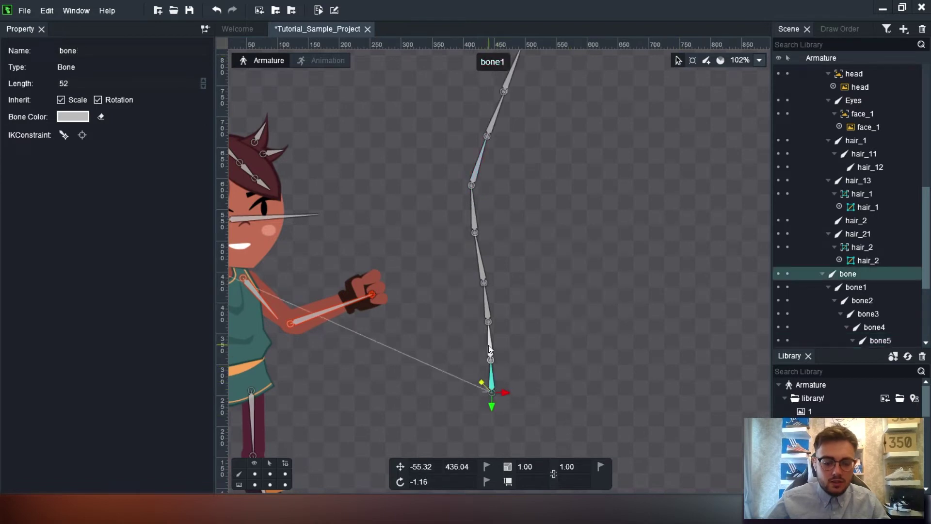
shift+click(489, 345)
shift+click(485, 311)
shift+click(483, 270)
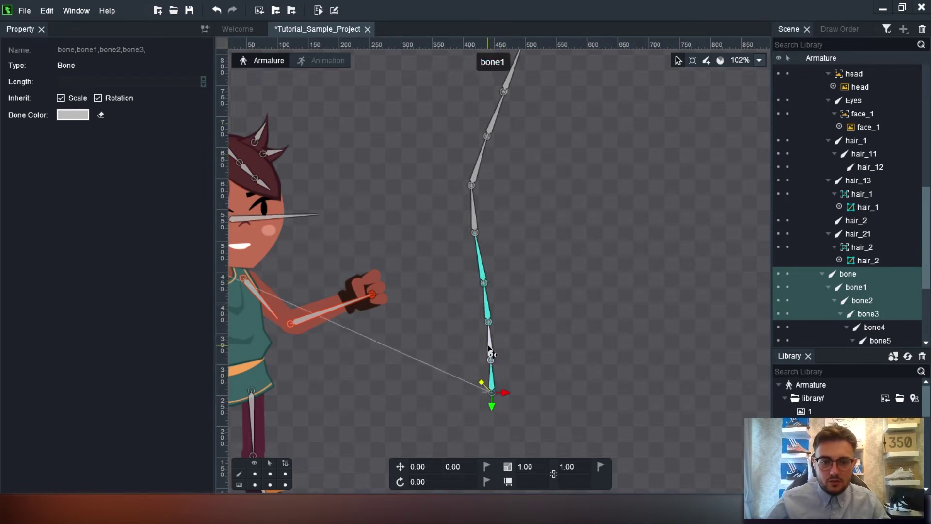
shift+click(490, 346)
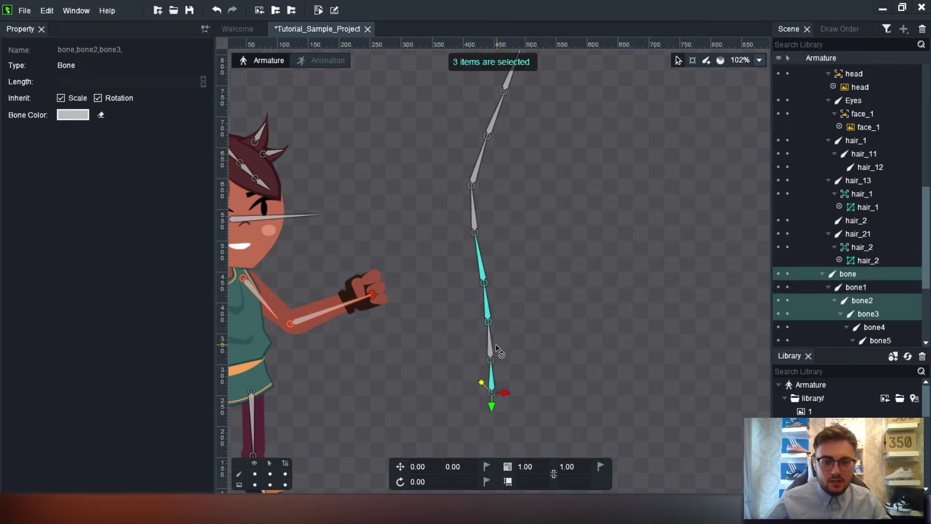
shift+click(482, 262)
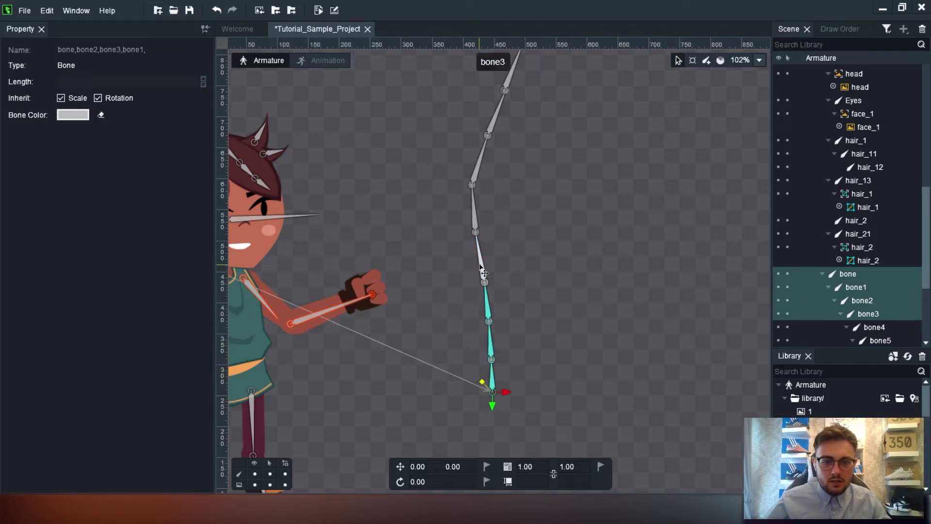
shift+click(488, 312)
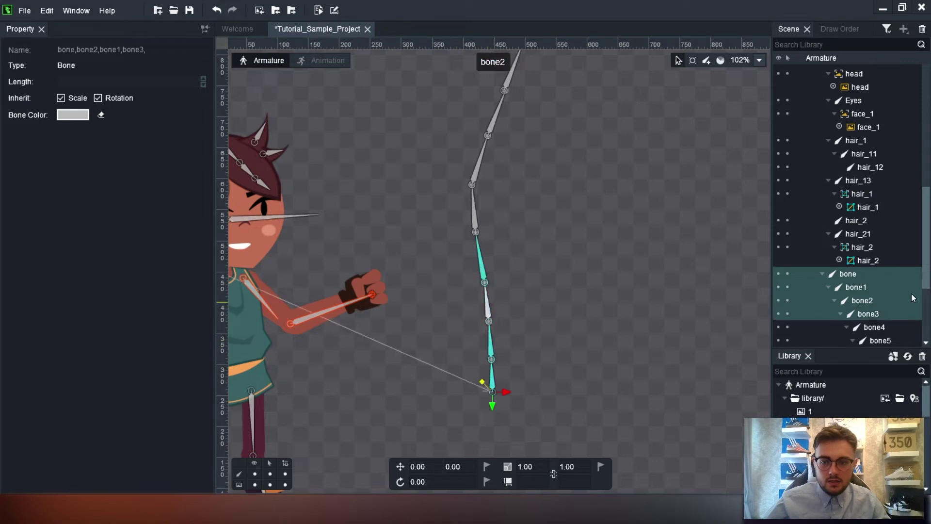
- Create an end-of-bone IK constraint for bone and bone1, try it out, and undo it
click(857, 276)
shift+click(860, 290)
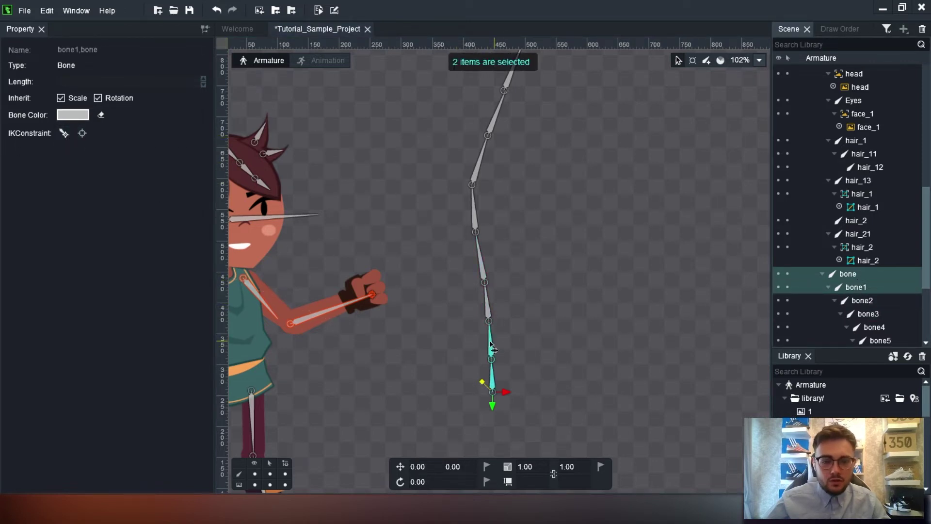
click(63, 131)
click(487, 319)
drag(528, 319, 509, 303)
key(ctrl+z)
key(ctrl+z)
key(ctrl+z)
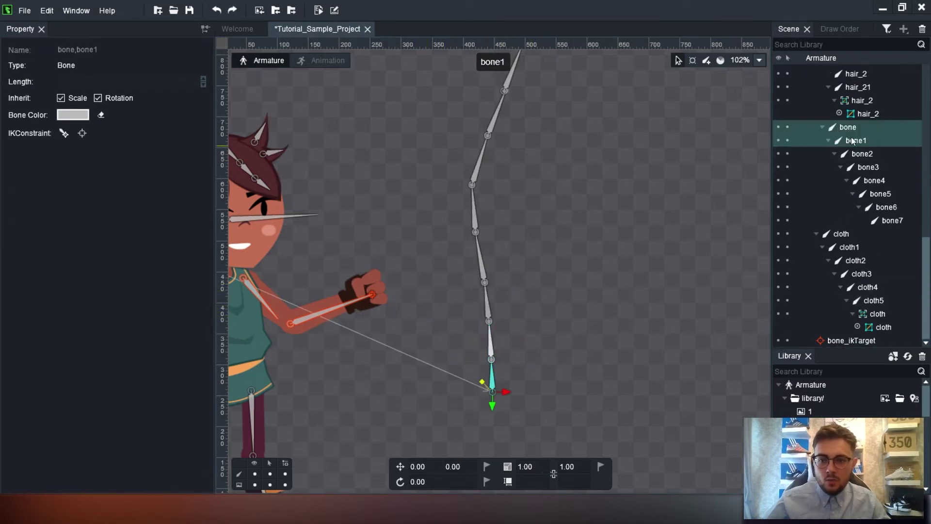
- Select all eight bones of the test chain with the Pose tool and bend the chain by its tip
shift+click(868, 167)
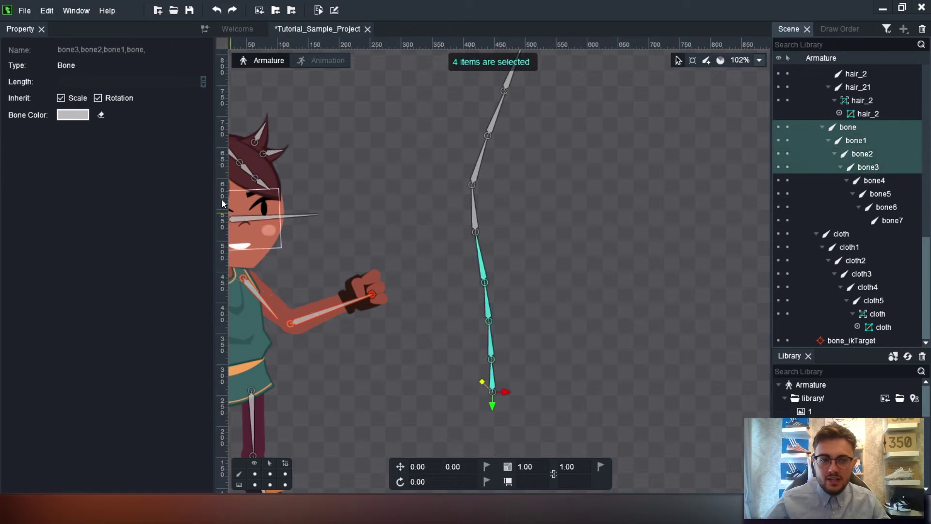
click(566, 259)
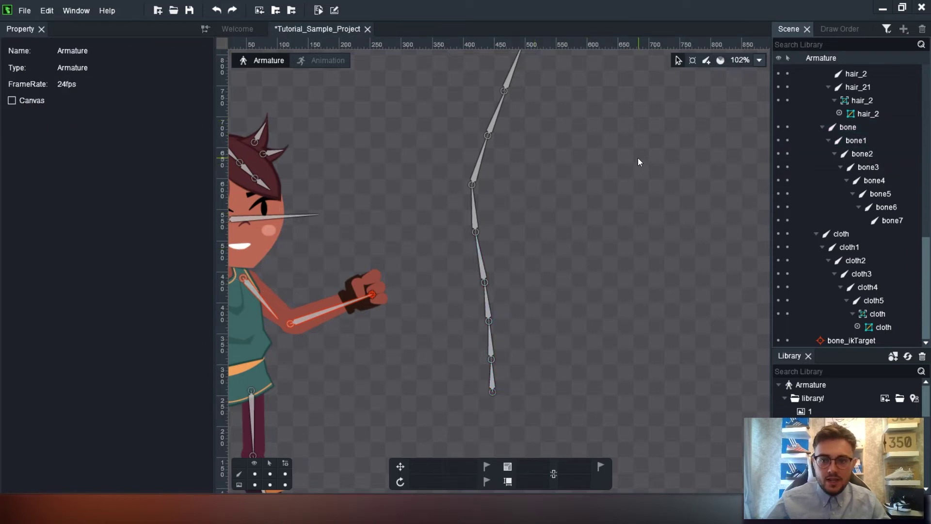
click(487, 306)
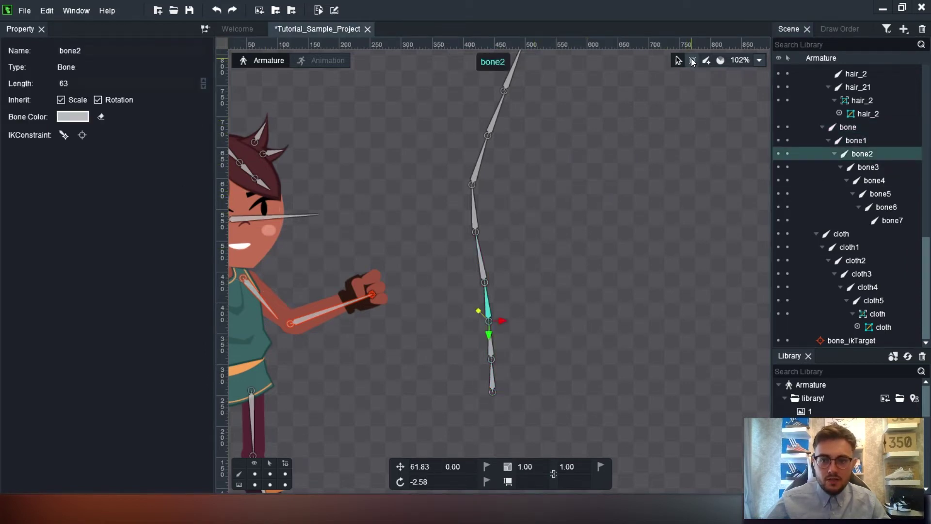
click(693, 60)
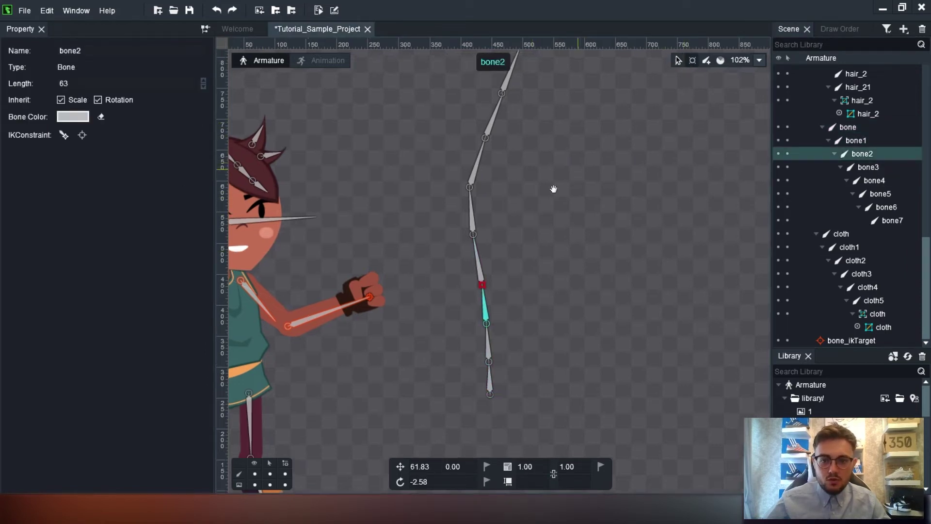
drag(605, 377, 396, 135)
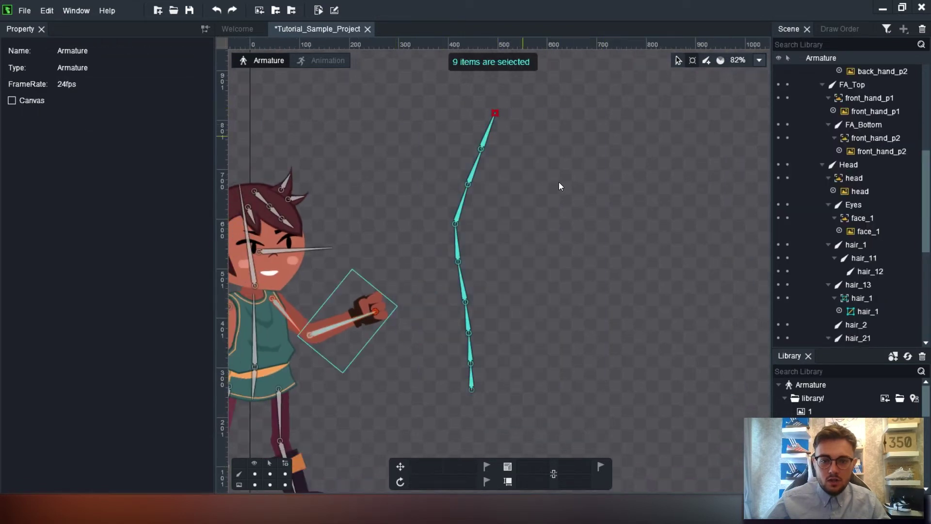
drag(580, 395, 564, 130)
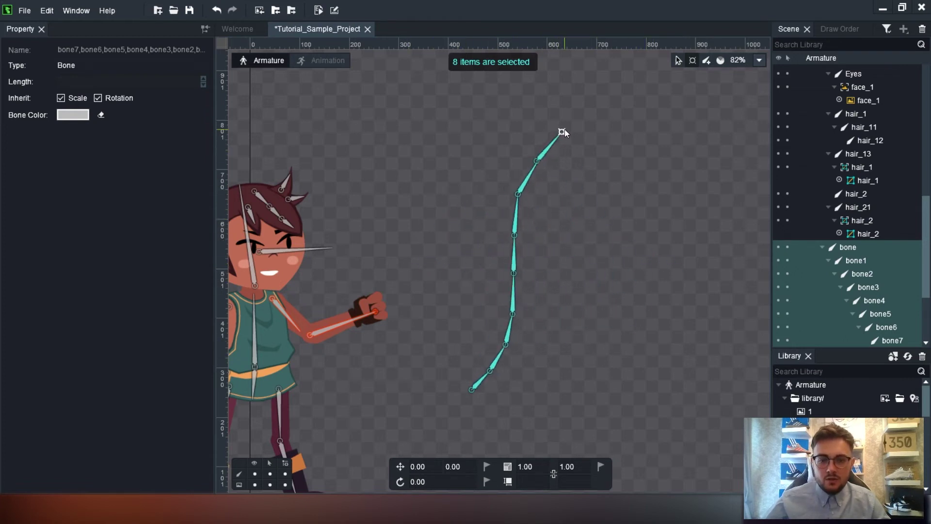
- Pose only the upper five bones of the chain, and pose only bone5 to bone7, by moving the tip
drag(463, 115, 612, 219)
drag(558, 132, 438, 185)
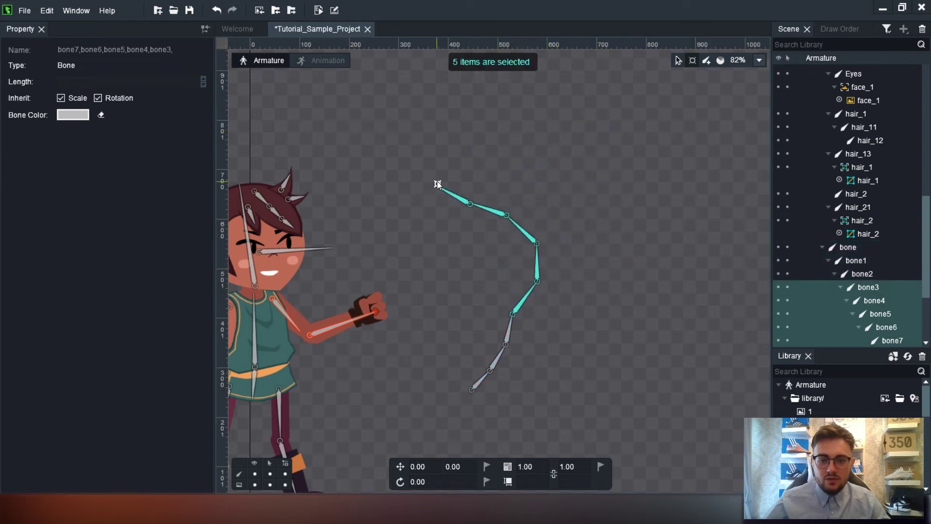
drag(522, 148, 562, 167)
drag(459, 123, 565, 203)
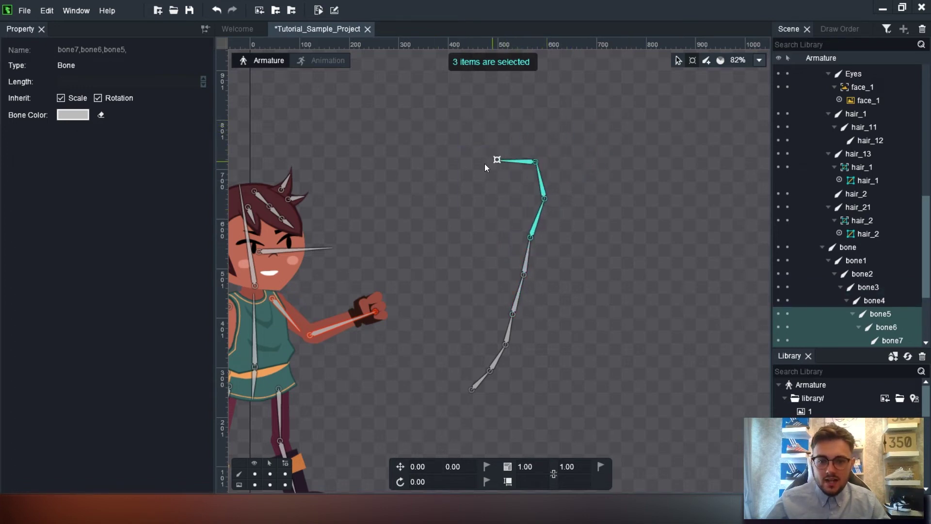
- Reselect the full eight-bone chain and pose it by its tip, curling it toward the character and stretching it straight away
drag(404, 114, 573, 394)
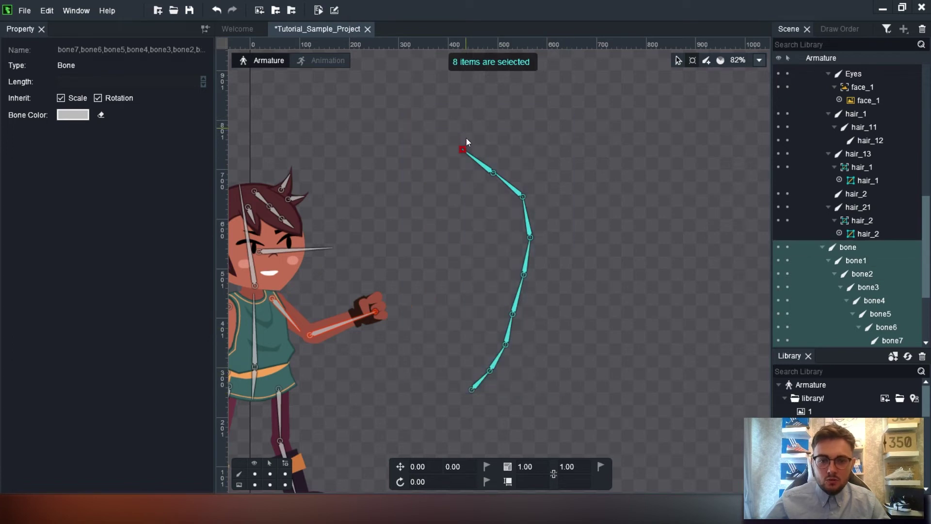
drag(462, 149, 411, 238)
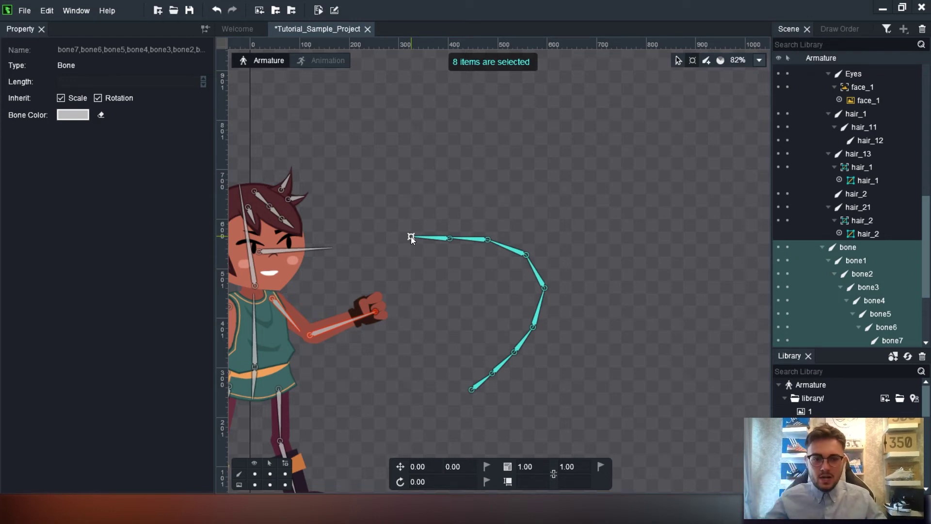
drag(411, 236, 637, 159)
drag(467, 144, 652, 407)
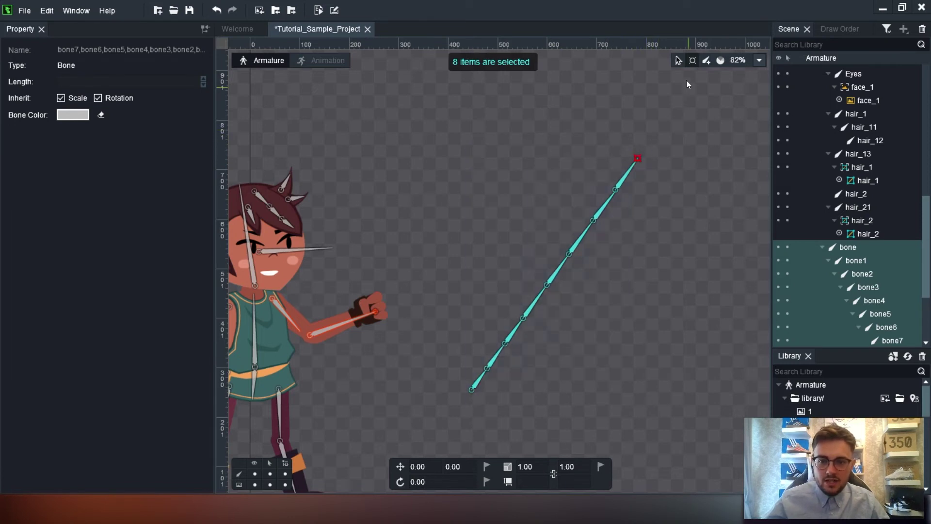
drag(637, 158, 609, 202)
- Delete the eight-bone test chain beside the character
drag(556, 112, 574, 120)
drag(558, 226, 591, 201)
key(Delete)
- Select the front-arm bones FA_Top and FA_Bottom and create an end-of-bone IK constraint for them
drag(382, 242, 579, 195)
scroll(578, 196, down, 2)
scroll(583, 187, up, 1)
scroll(583, 187, up, 1)
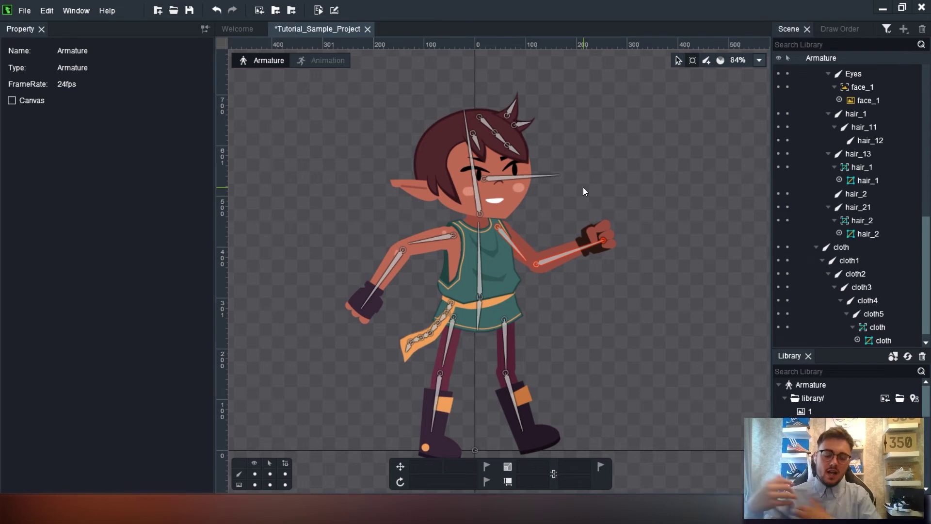
click(445, 238)
shift+click(389, 266)
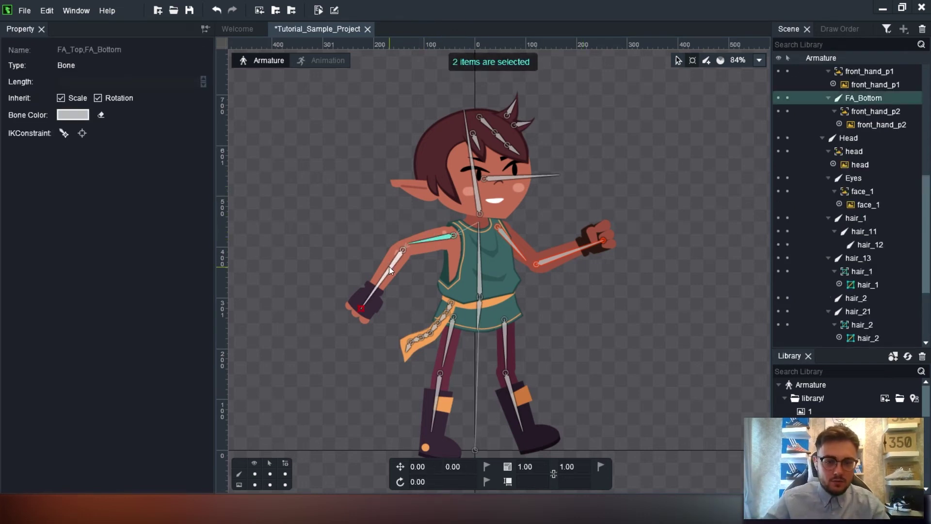
click(64, 134)
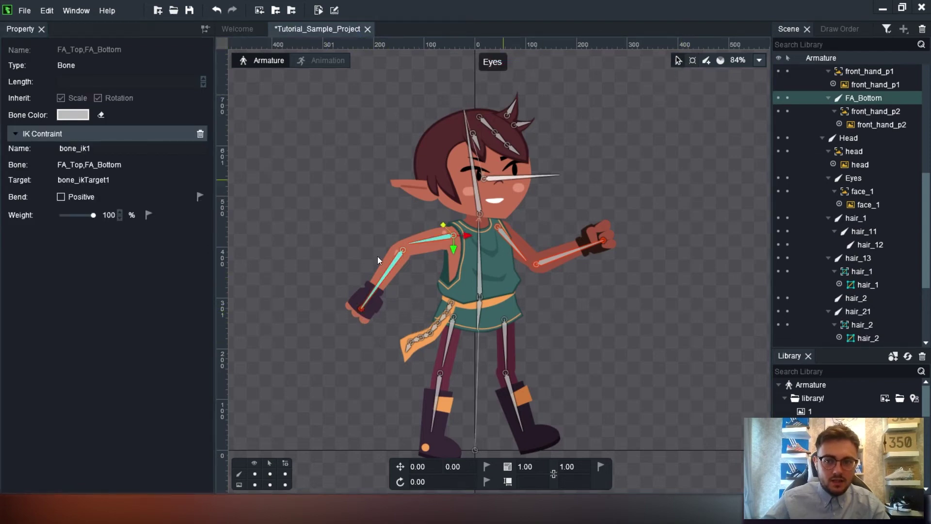
- Pose the front arm by its IK target and try moving the back leg's bones individually, then undo these pose changes
mouse_move(360, 307)
mouse_down()
mouse_move(343, 207)
mouse_move(335, 336)
mouse_move(357, 304)
mouse_move(368, 335)
mouse_move(360, 262)
mouse_move(363, 292)
mouse_move(388, 310)
mouse_move(518, 335)
mouse_move(485, 291)
mouse_move(546, 190)
mouse_move(502, 264)
mouse_move(507, 223)
mouse_move(485, 274)
mouse_move(357, 326)
mouse_move(355, 313)
mouse_up()
drag(510, 408, 585, 326)
click(545, 314)
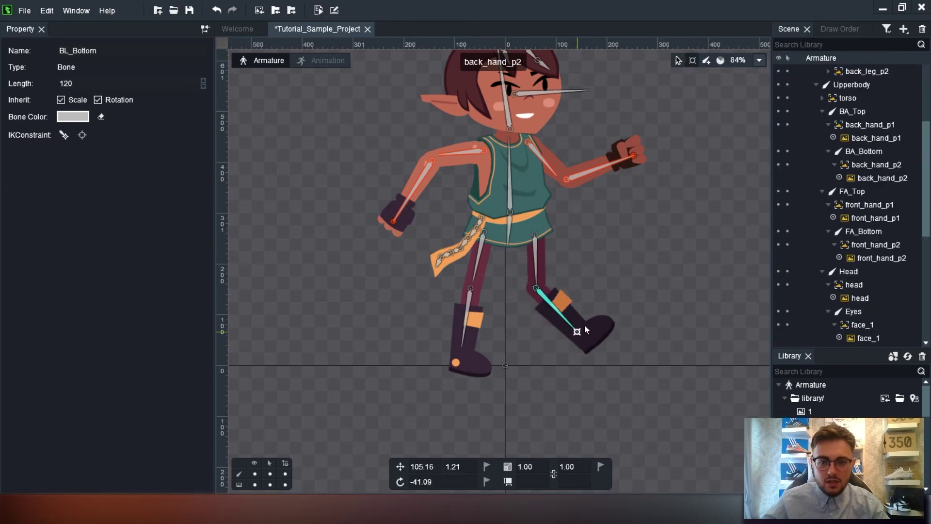
drag(536, 288, 607, 286)
click(536, 288)
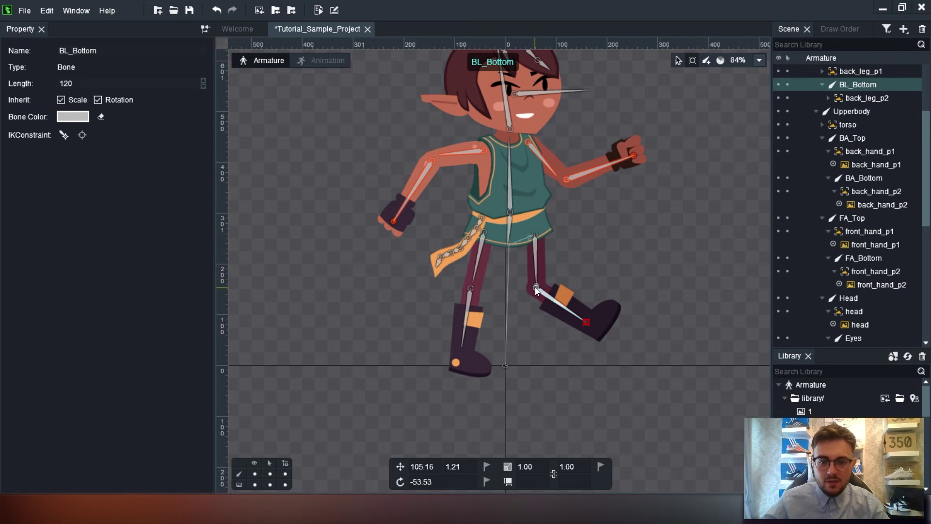
click(537, 282)
drag(536, 286, 587, 246)
key(ctrl+z)
key(ctrl+z)
key(ctrl+z)
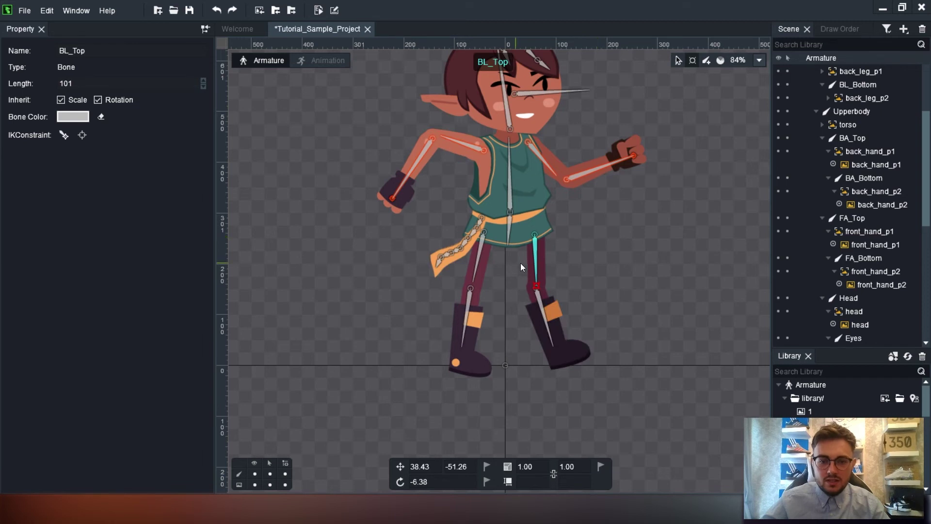
- Select the back-leg bones BL_Bottom and BL_Top and create an end-of-bone IK constraint for them
click(542, 290)
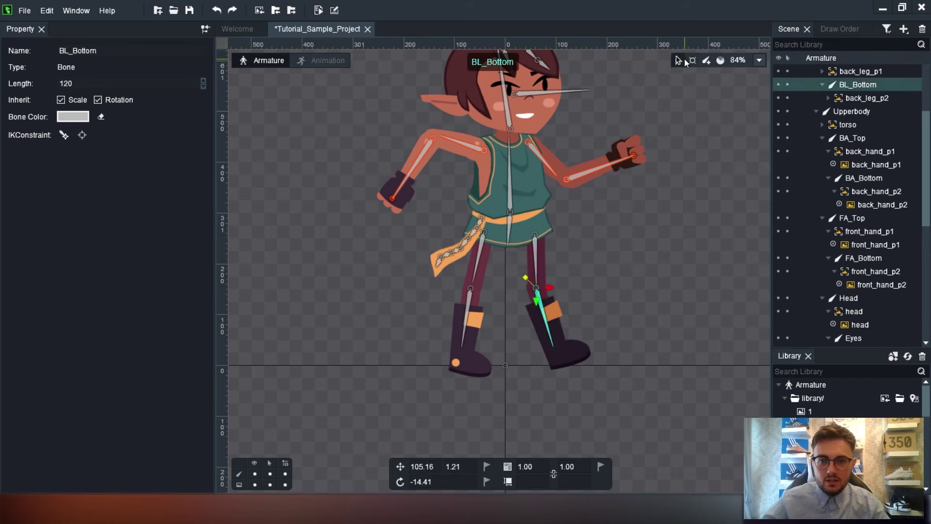
shift+click(534, 252)
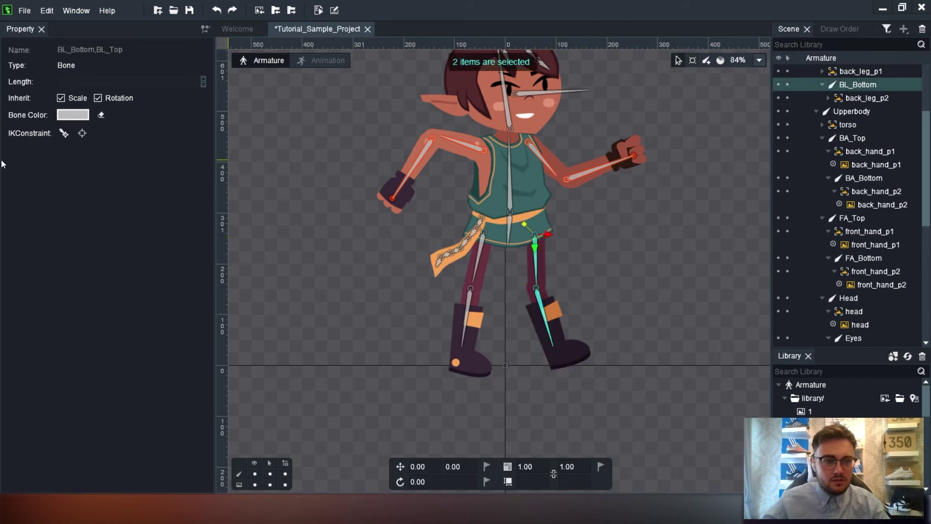
click(62, 134)
- Try moving the back leg's IK target and switching its bend direction, then undo both changes
drag(553, 346, 571, 315)
click(61, 202)
key(ctrl+z)
key(ctrl+z)
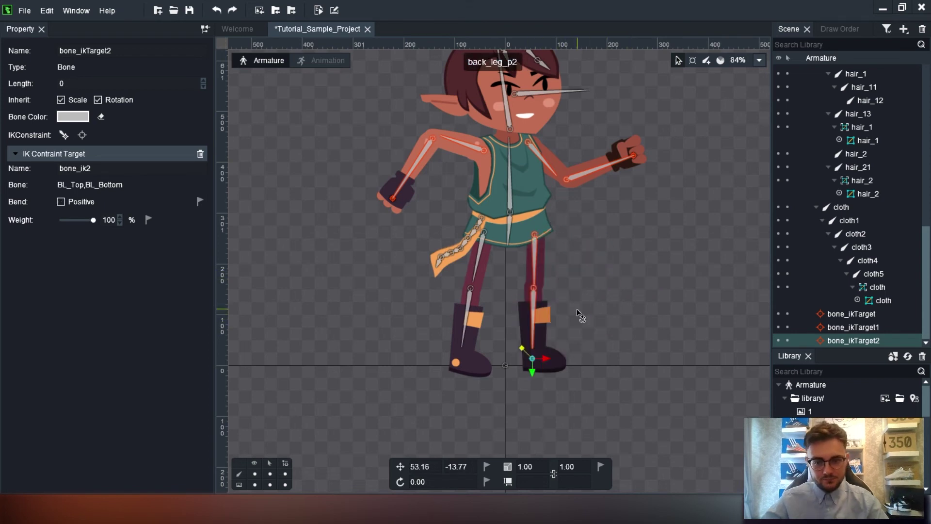
key(ctrl+z)
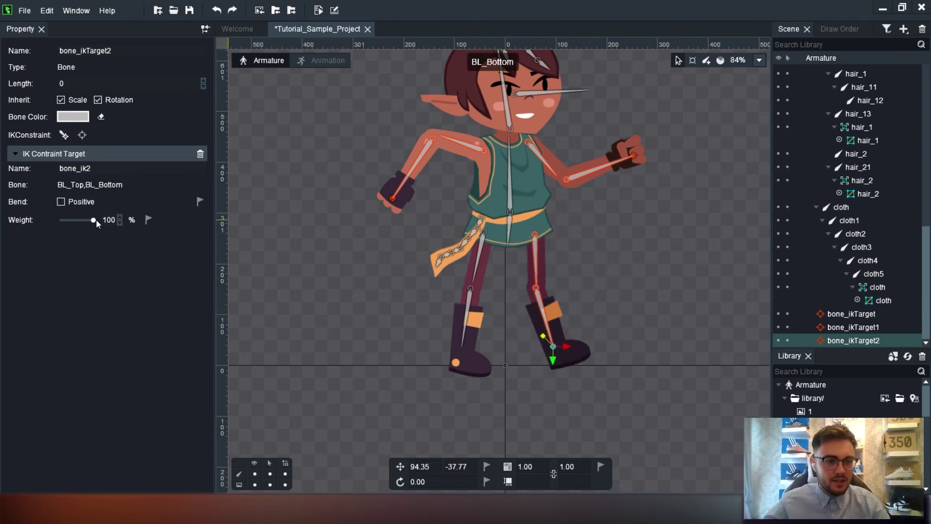
- Set the back leg's IK bend to Positive and reposition its target until the knee bends forward with the foot raised
drag(572, 365, 619, 343)
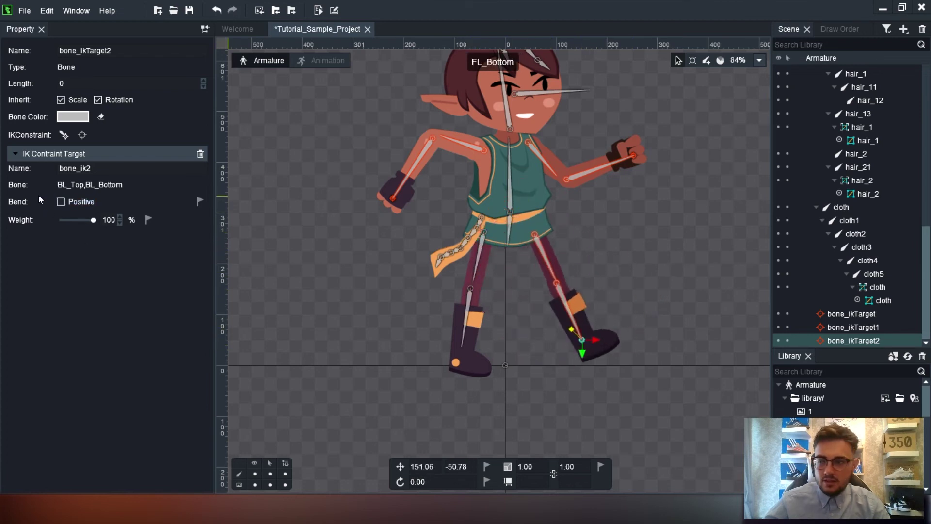
click(59, 200)
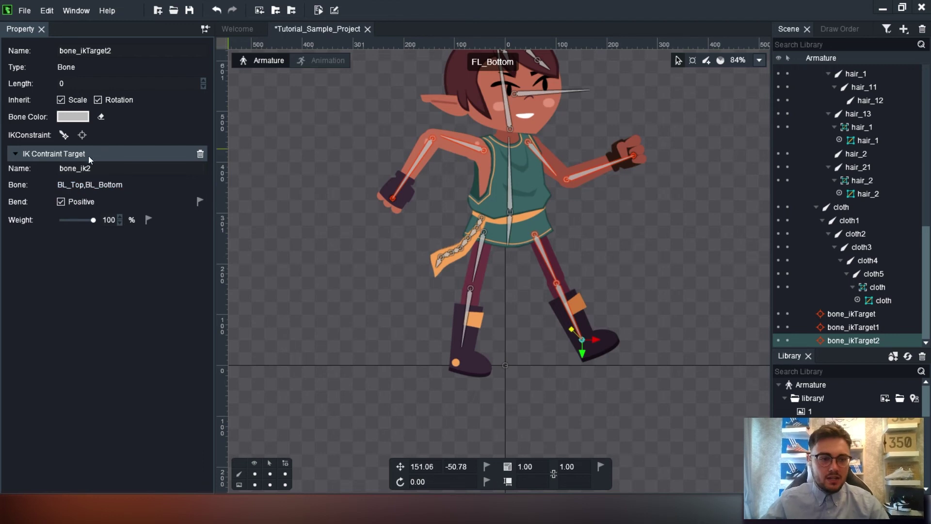
drag(584, 342, 542, 358)
click(60, 203)
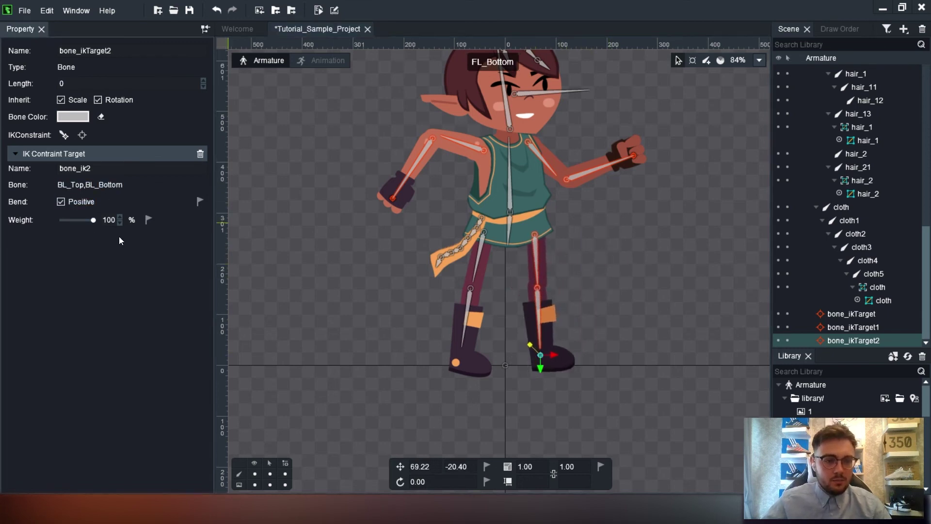
drag(543, 360, 578, 327)
- Create an end-of-bone IK constraint for the front-leg bones FL_Top and FL_Bottom, and set its bend to Positive
click(477, 267)
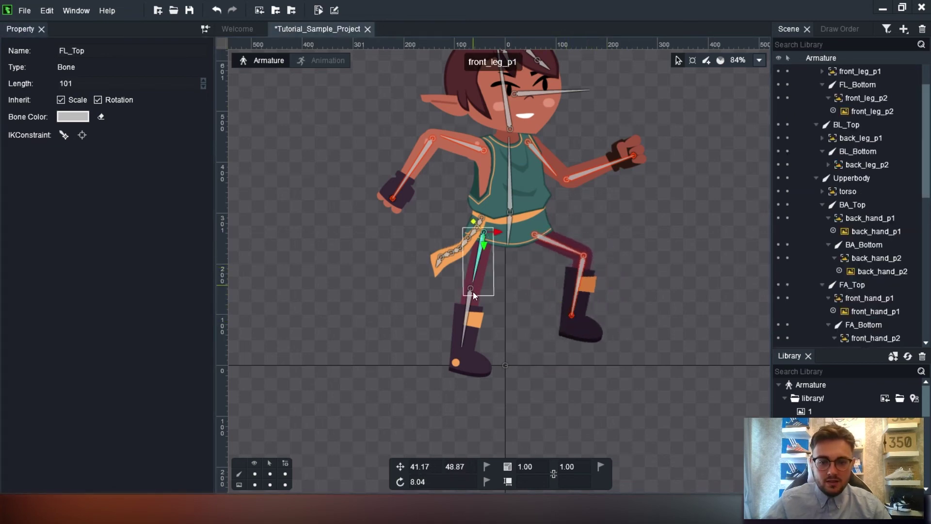
shift+click(464, 322)
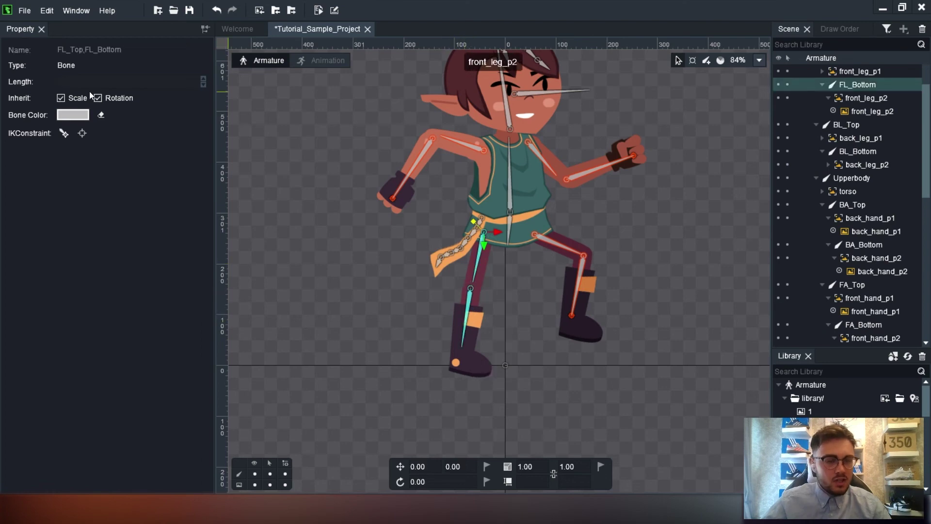
click(64, 134)
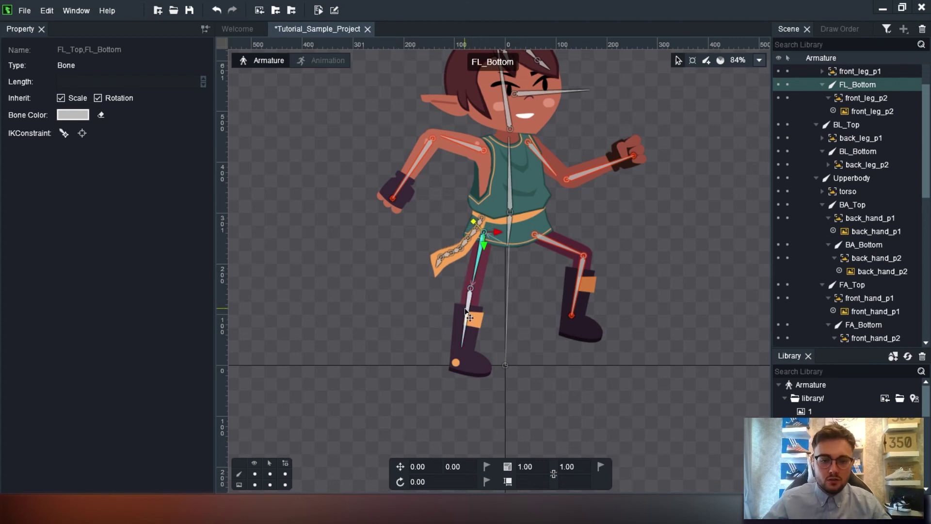
click(480, 277)
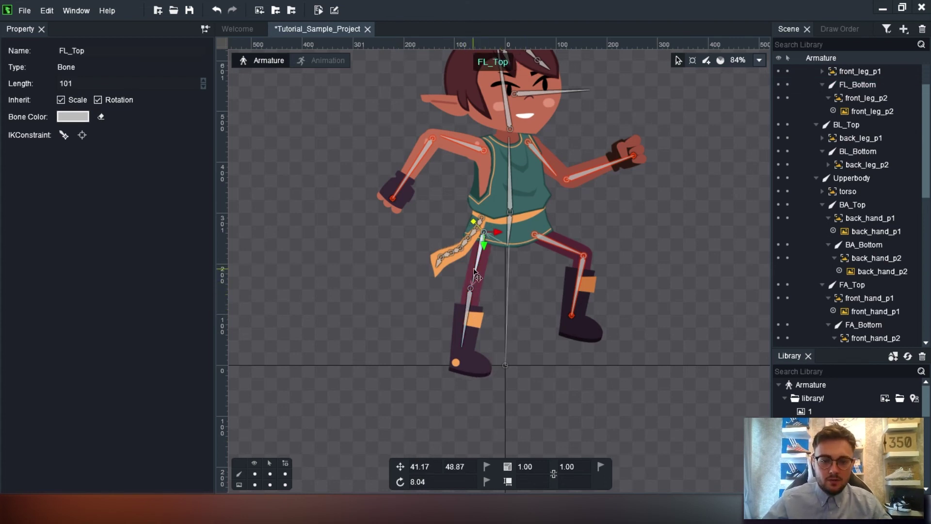
click(470, 306)
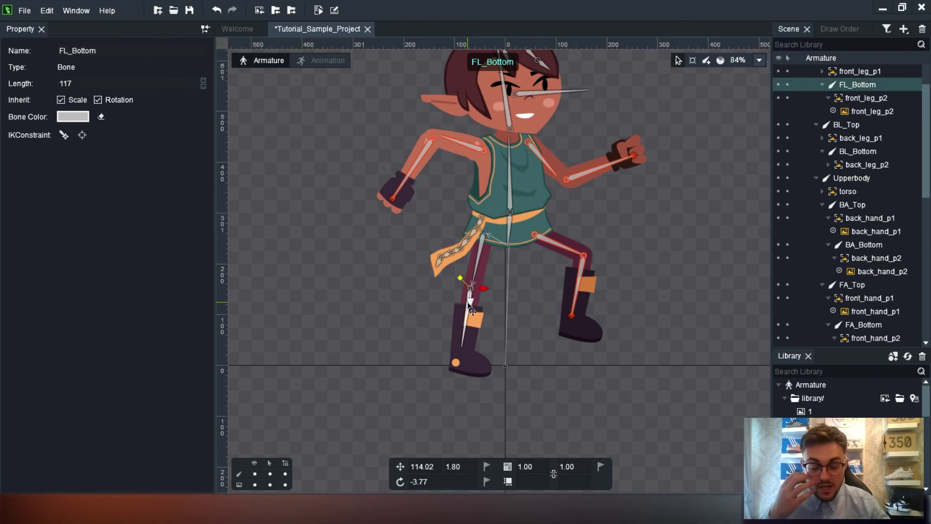
scroll(476, 267, up, 2)
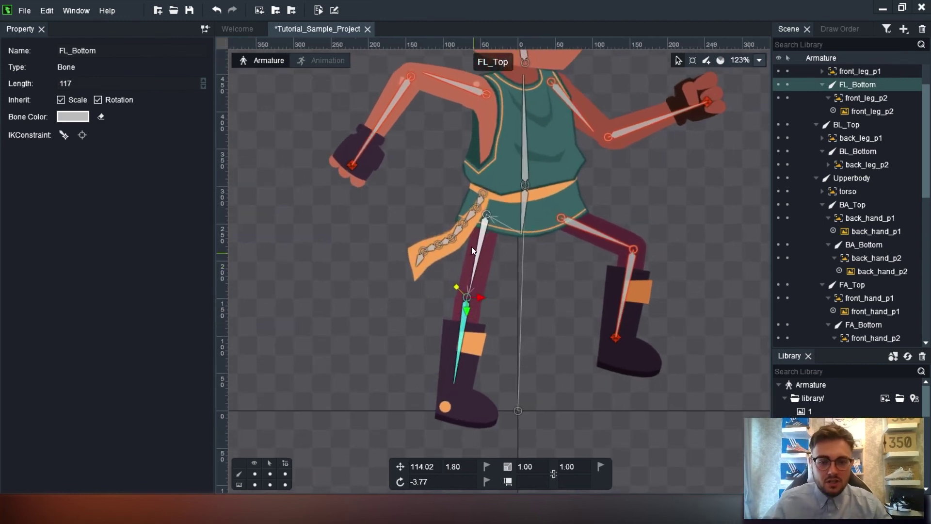
click(478, 253)
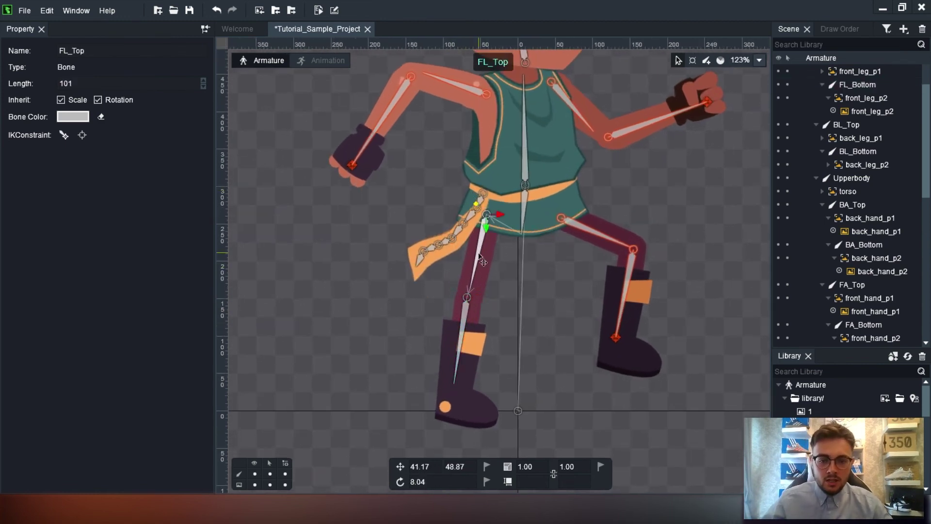
shift+click(464, 319)
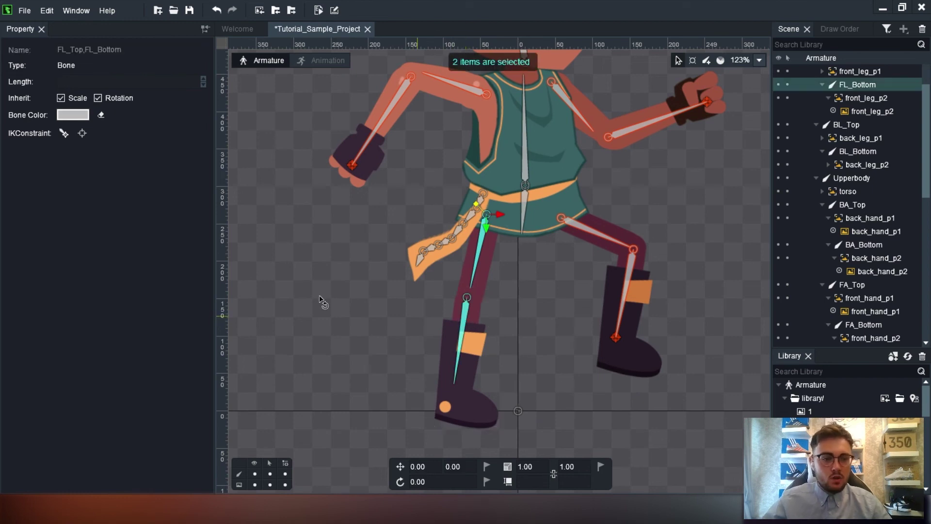
click(63, 133)
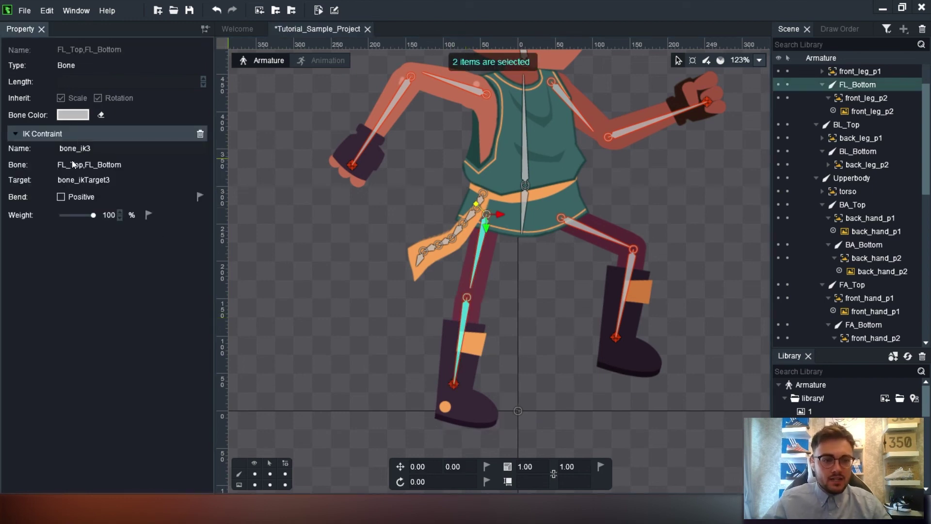
click(61, 197)
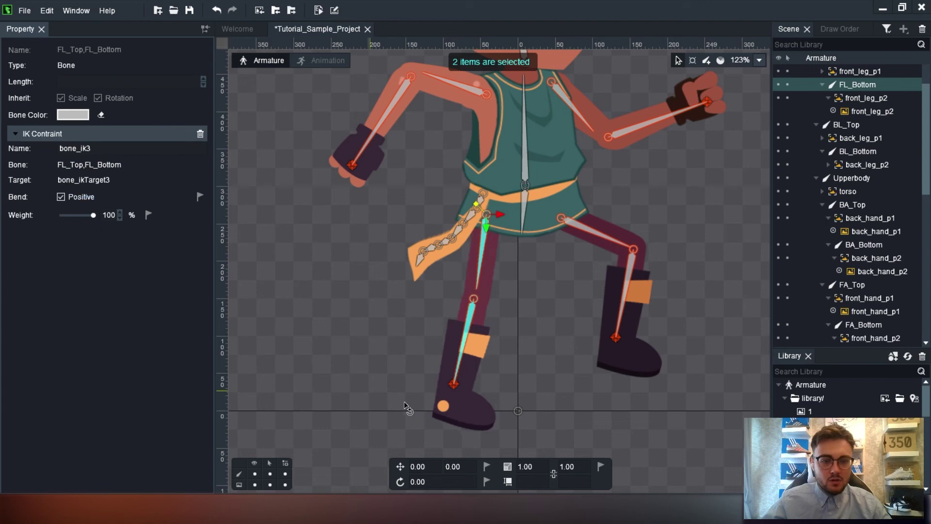
- Shorten the front leg's FL_Bottom bone by moving its tip up to the boot's orange strap, placing its IK target at about -58.81, -93.67
click(452, 384)
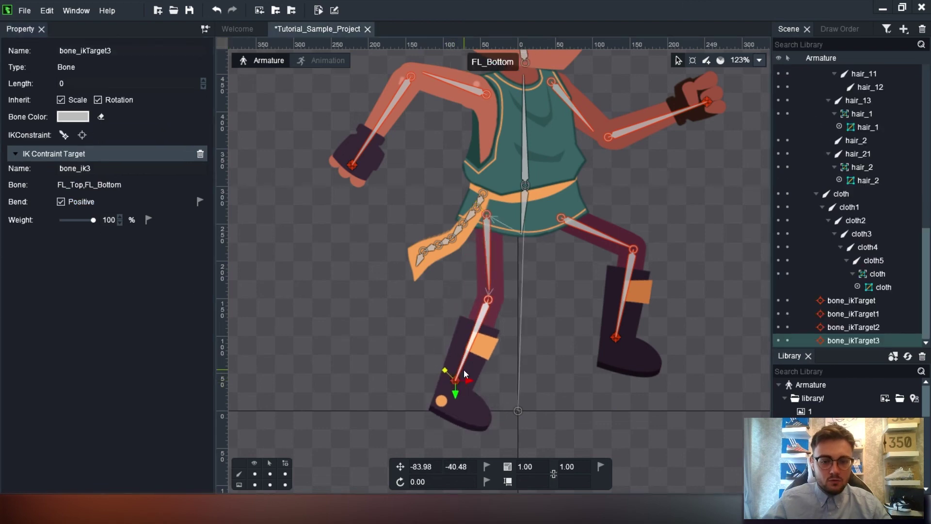
click(468, 351)
drag(456, 380, 480, 341)
drag(456, 382, 474, 341)
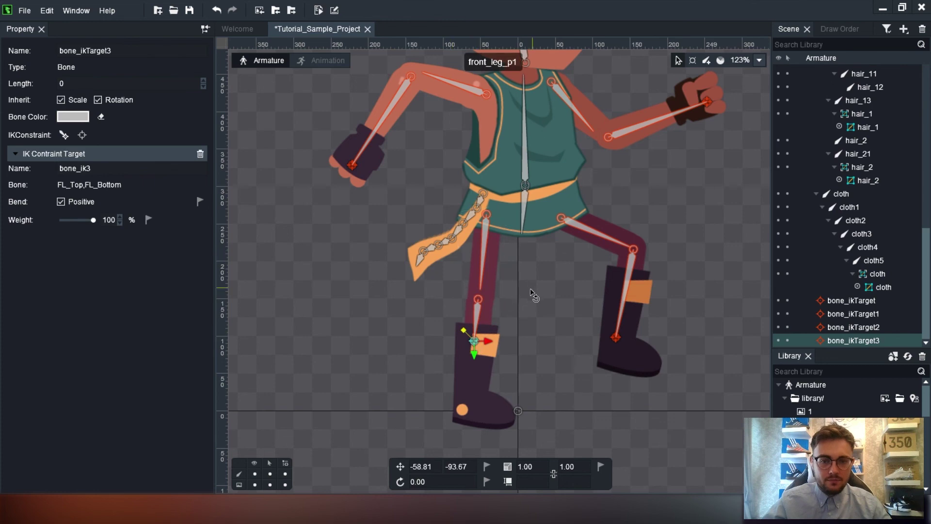
- Shorten the back arm's BA_Bottom bone to a length of about 125 by moving its tip back toward the wrist
drag(532, 293, 485, 364)
scroll(562, 317, down, 2)
drag(568, 316, 512, 379)
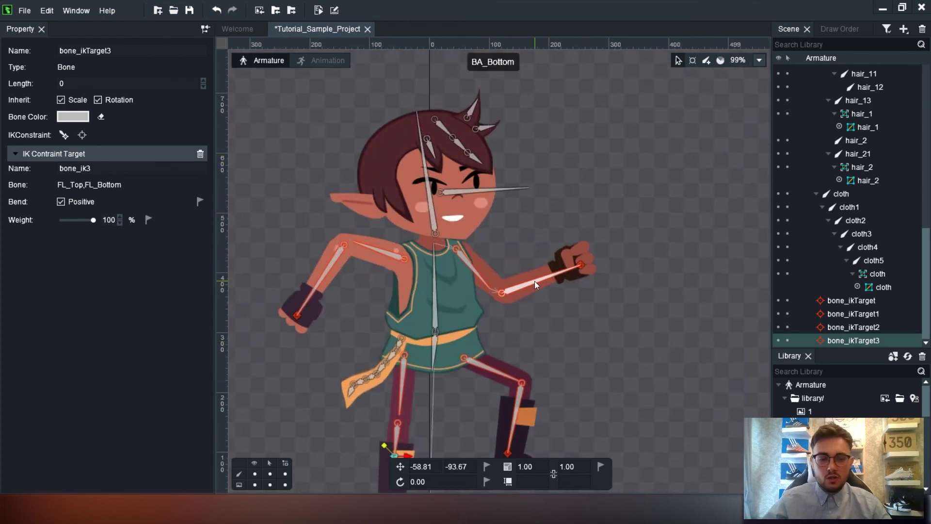
scroll(534, 281, down, 3)
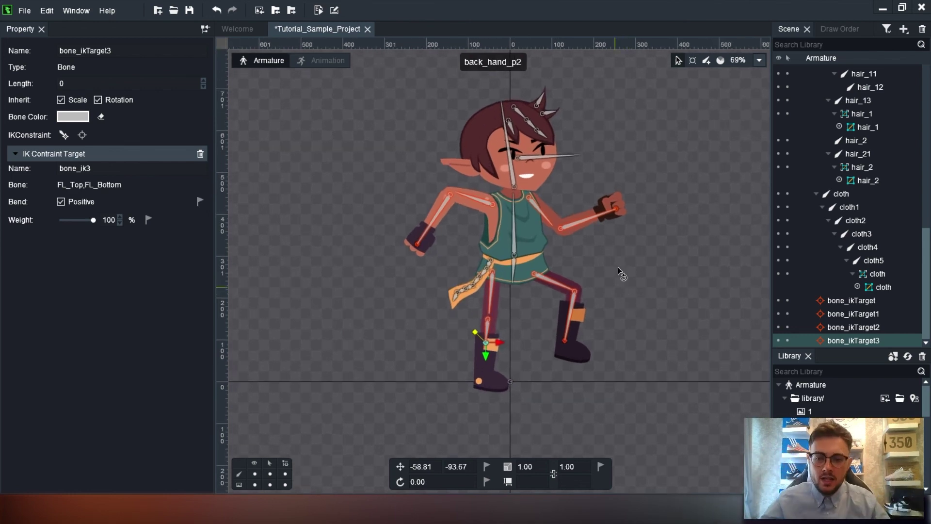
click(615, 209)
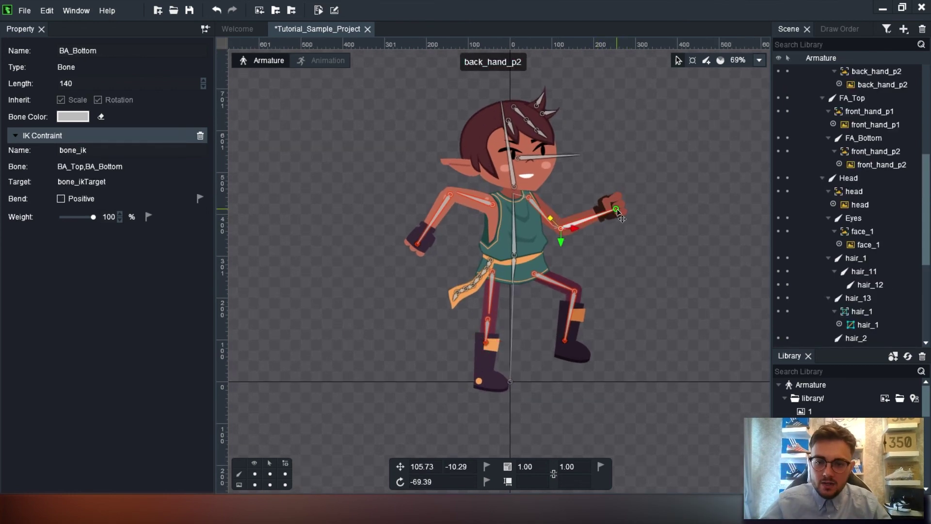
mouse_move(622, 218)
mouse_down()
mouse_move(631, 178)
mouse_move(649, 184)
mouse_move(623, 221)
mouse_move(579, 213)
mouse_move(634, 199)
mouse_move(592, 210)
mouse_move(609, 206)
mouse_up()
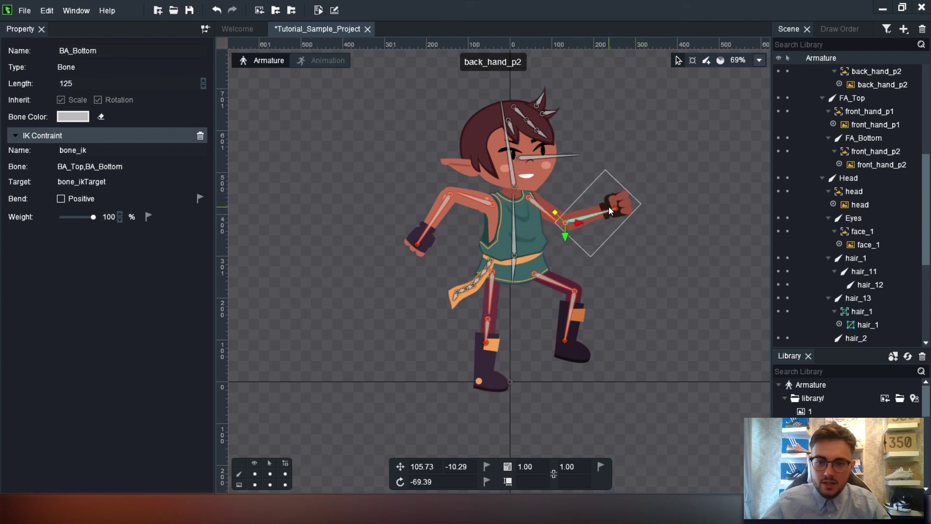
- Select the back arm's IK target, followed by the Upperbody bone at the waist
scroll(583, 251, up, 4)
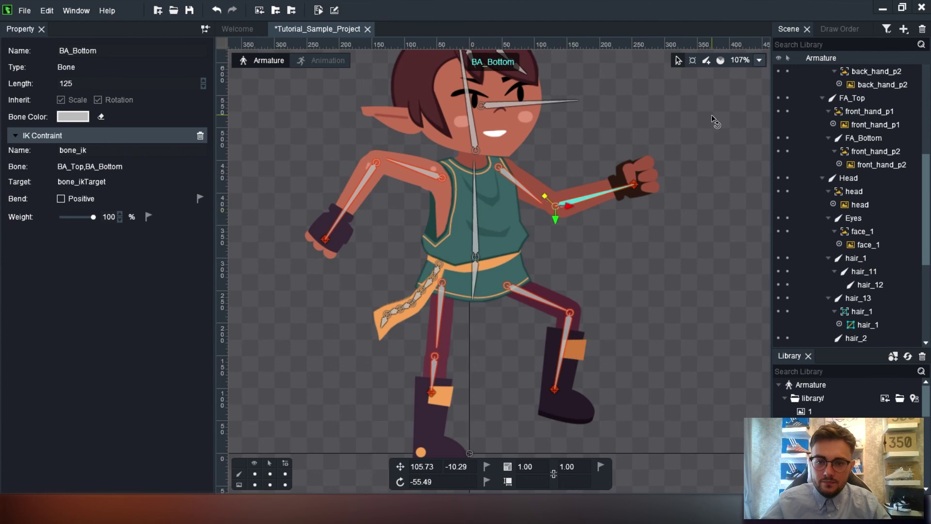
click(638, 182)
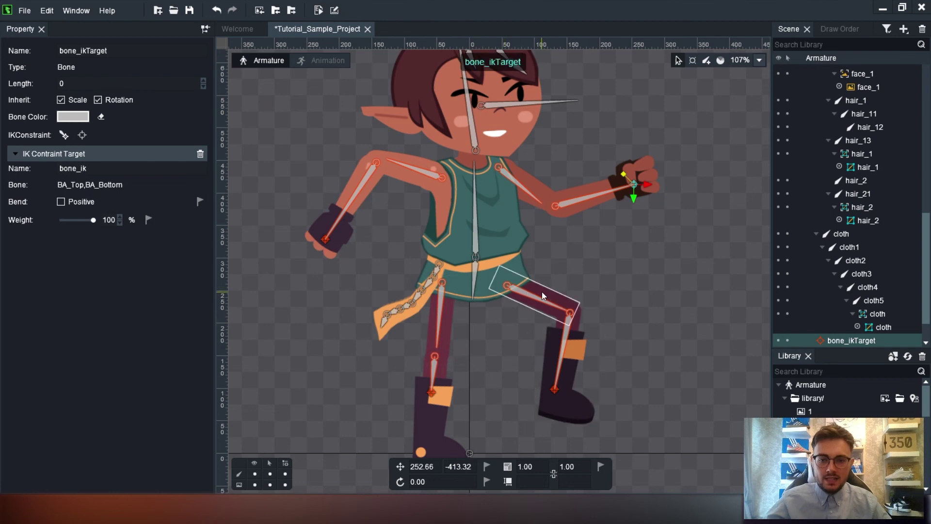
scroll(533, 219, up, 2)
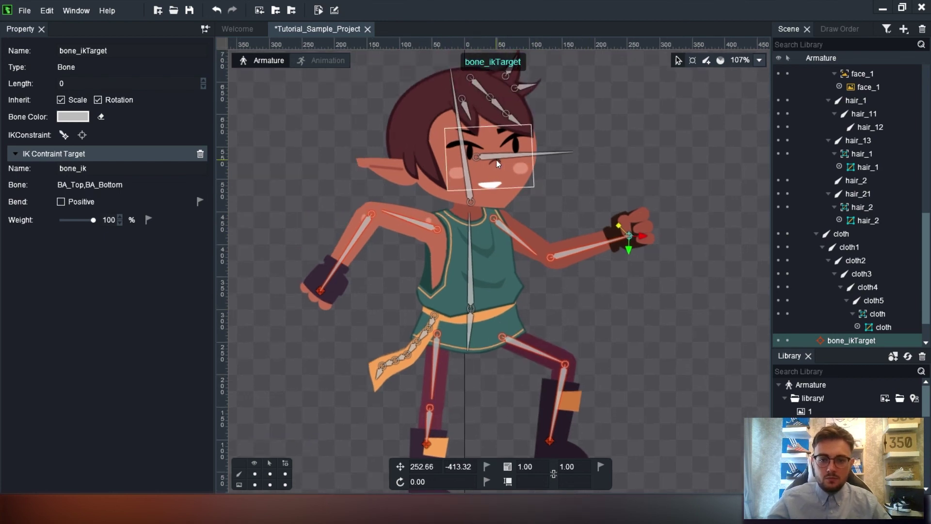
click(469, 309)
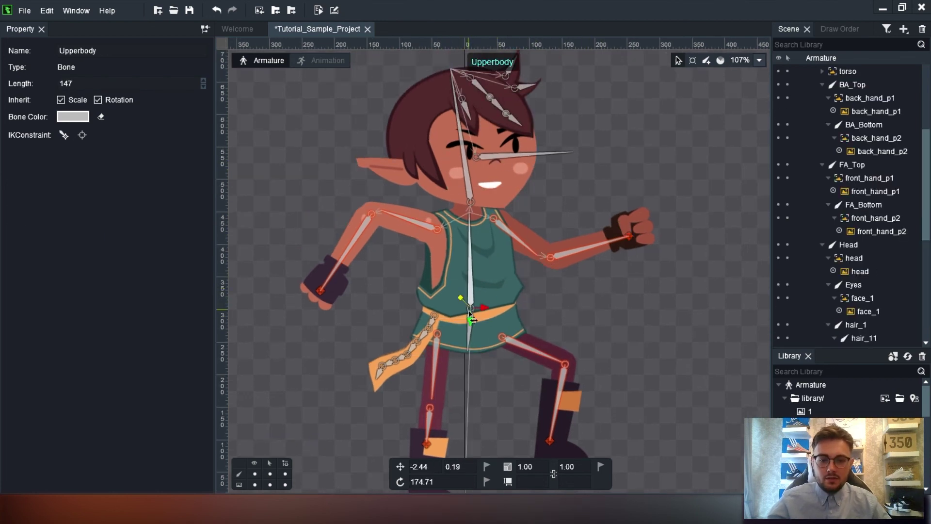